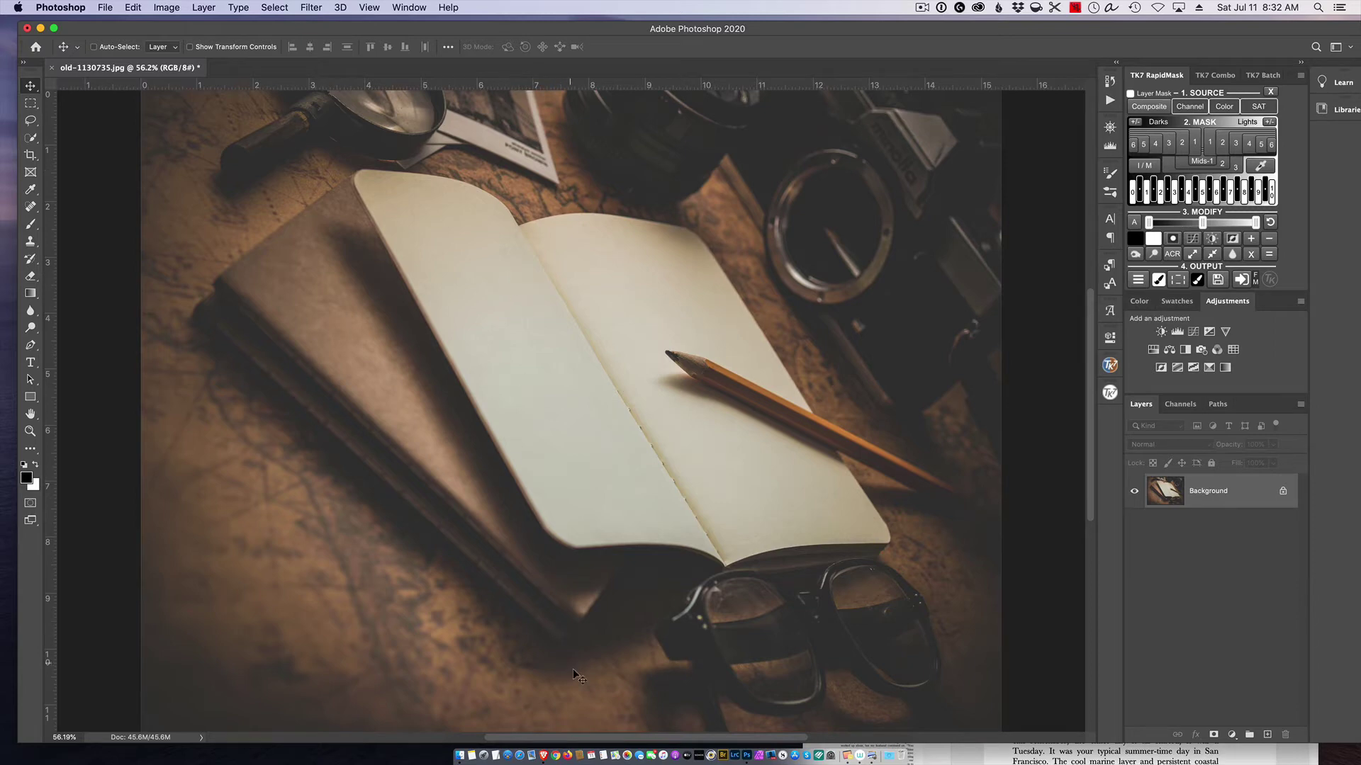
Browse dafont.com's Script > Handwritten font previews, then scroll back to the top.
click(547, 723)
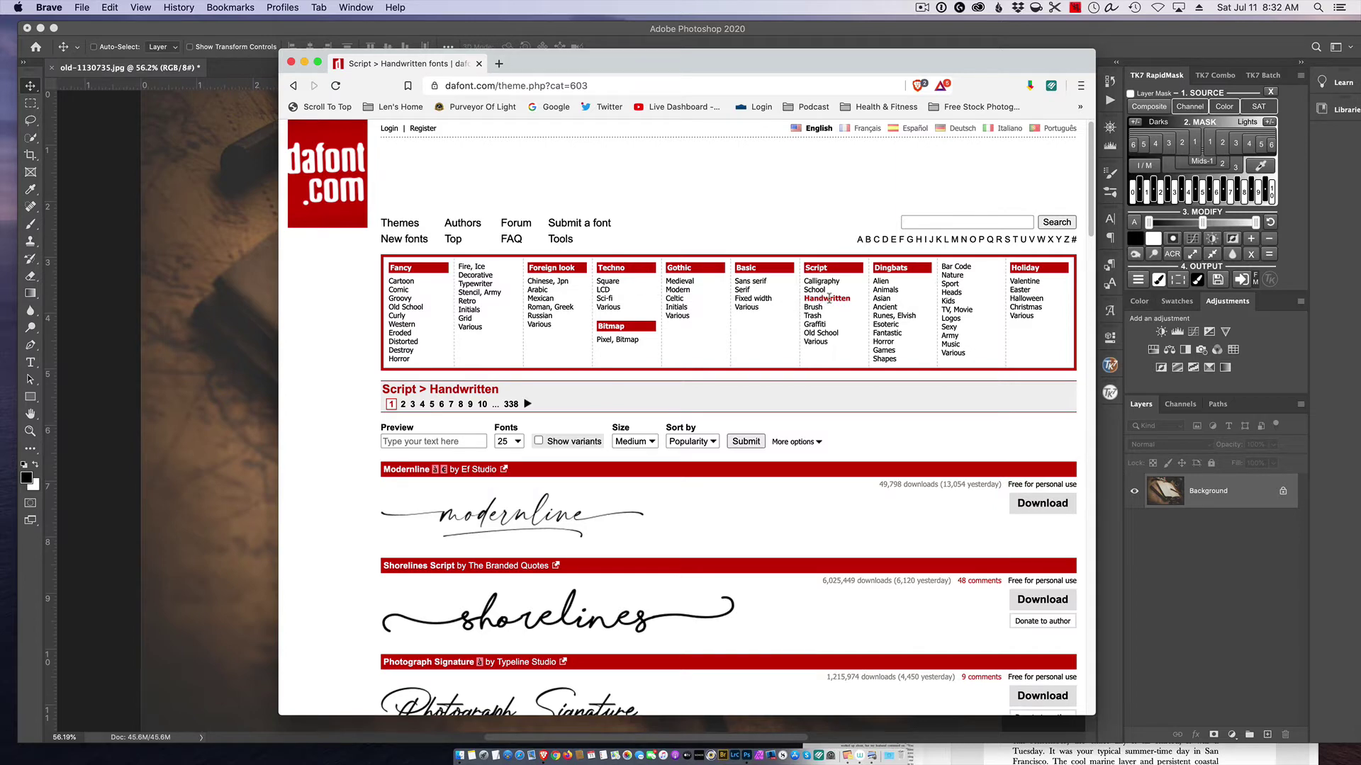
scroll(532, 544, down, 10)
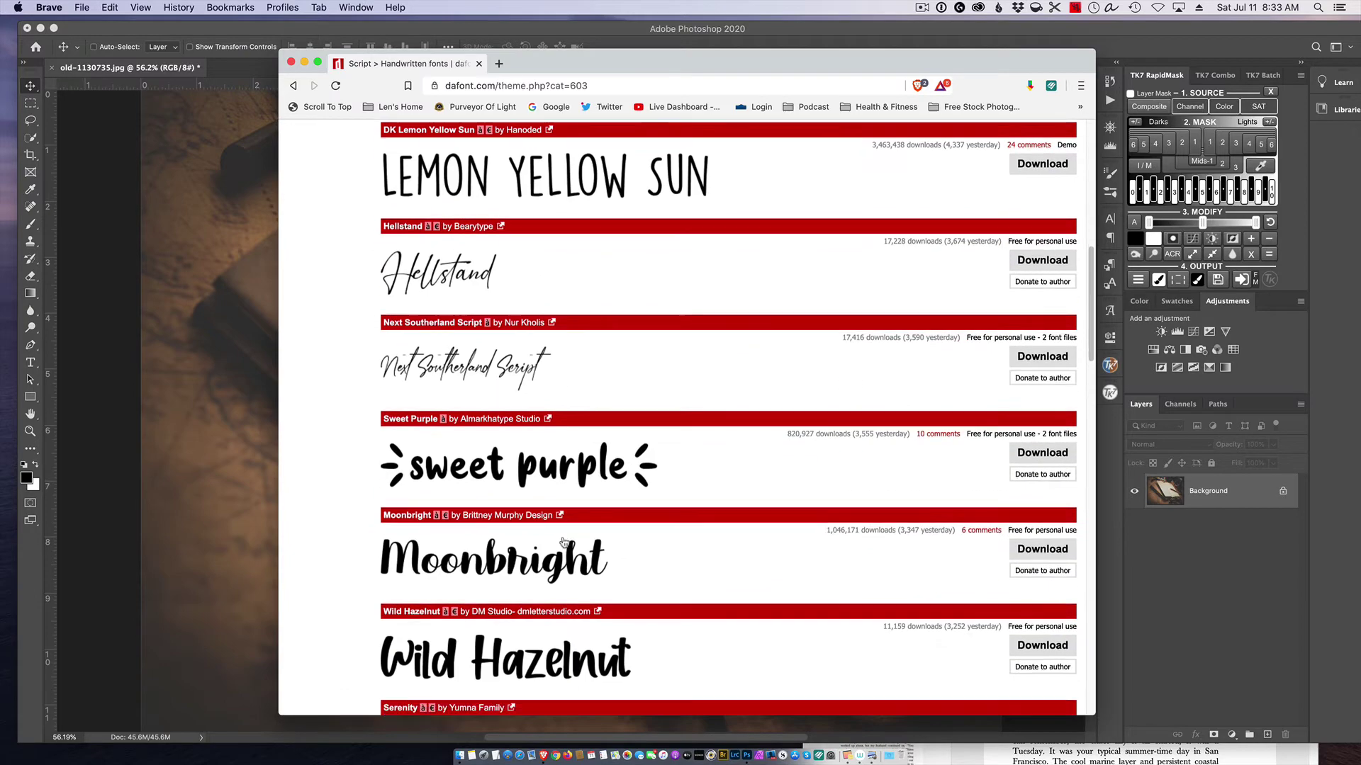
scroll(565, 542, down, 3)
scroll(565, 542, up, 15)
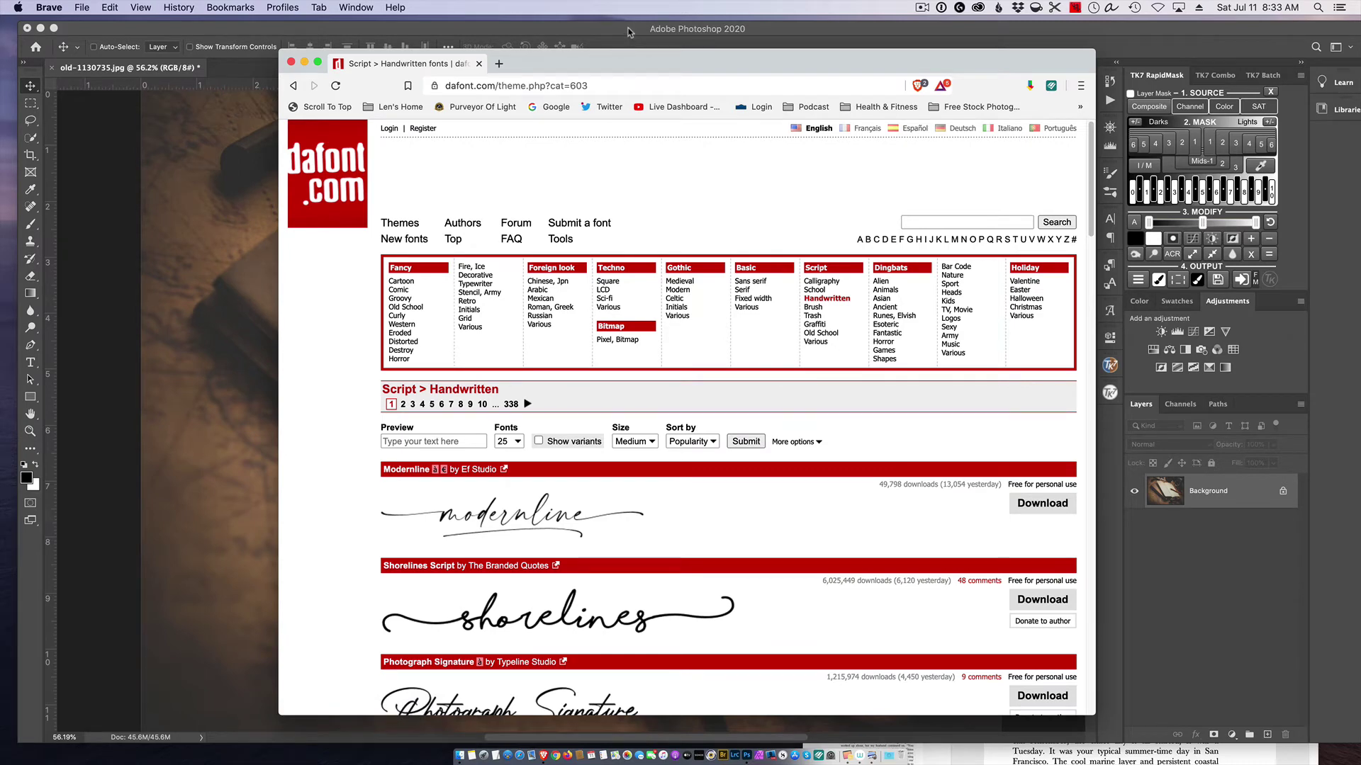
Draw a Notera Lorem ipsum paragraph text box over the notebook's left page, narrowing it slightly.
click(628, 32)
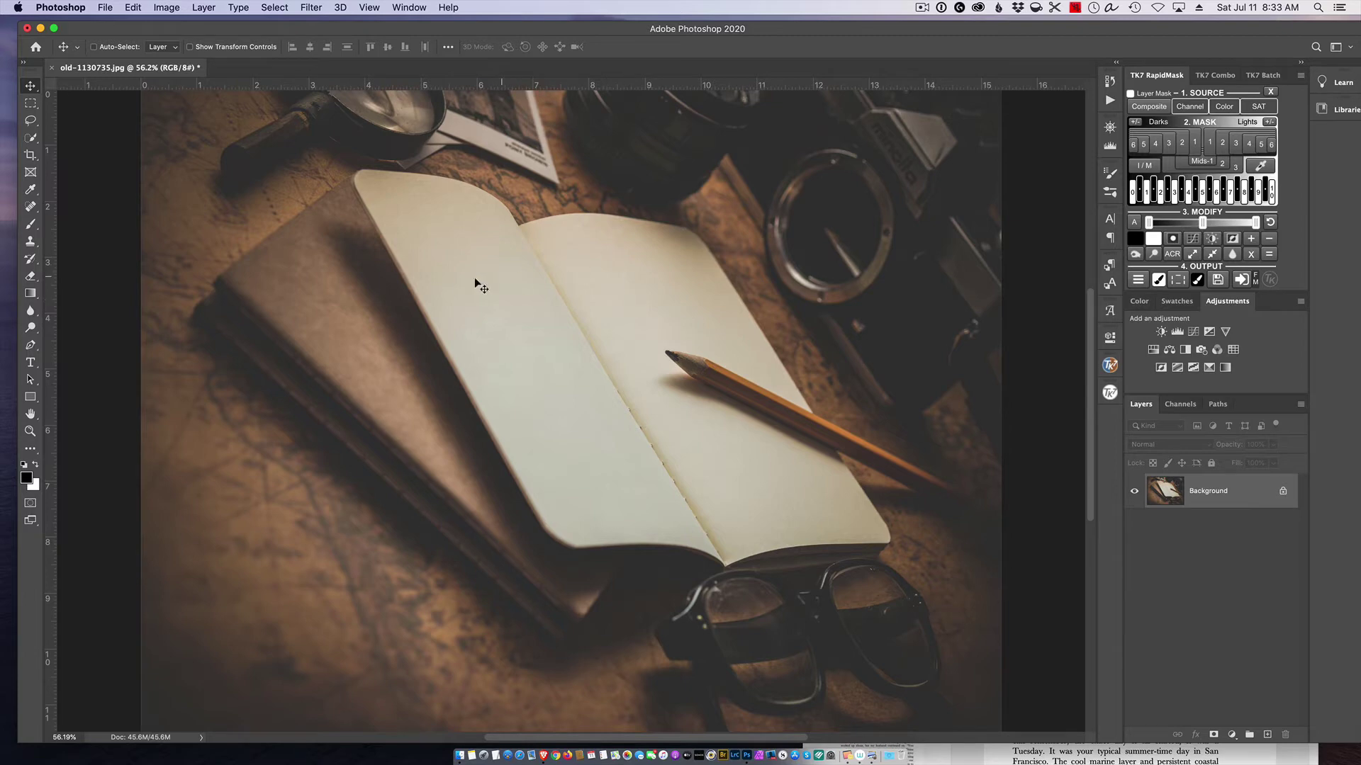
click(32, 367)
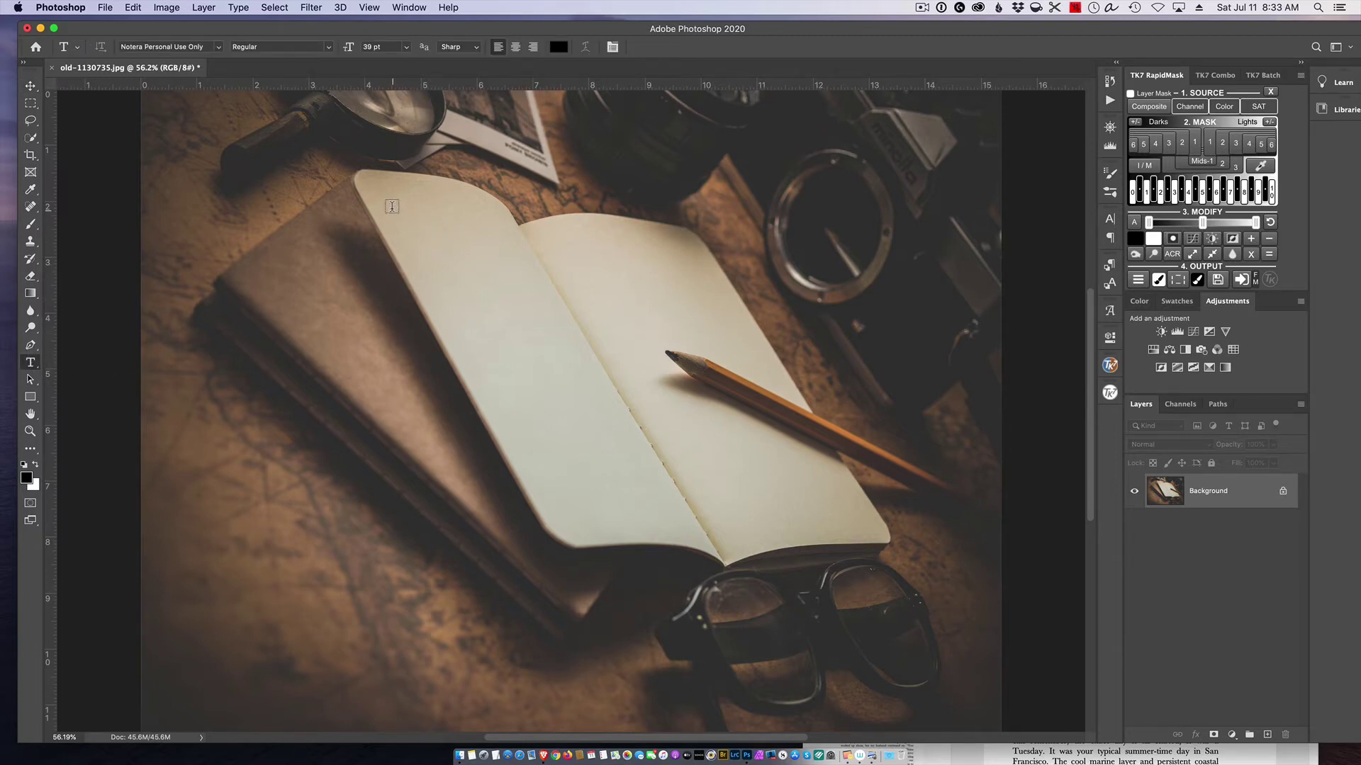
drag(375, 196, 630, 508)
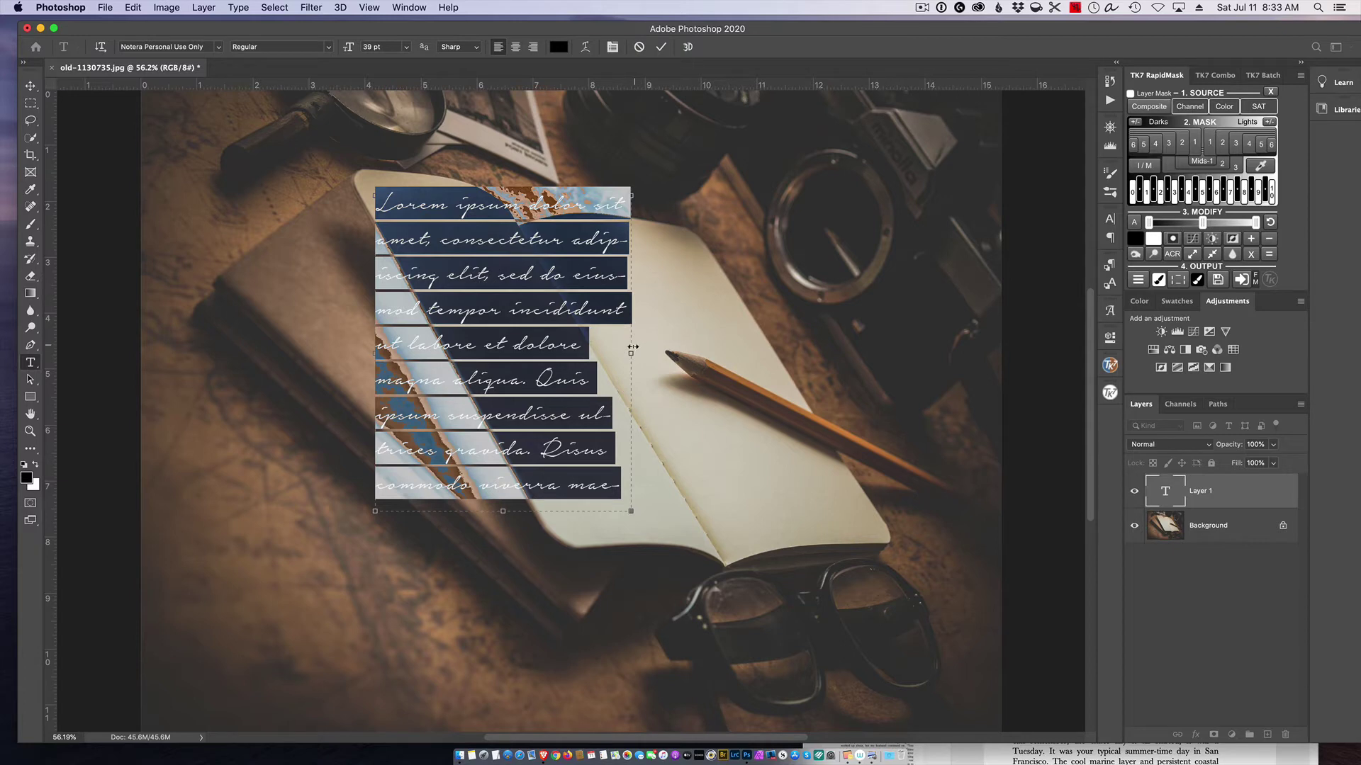
drag(631, 353, 614, 354)
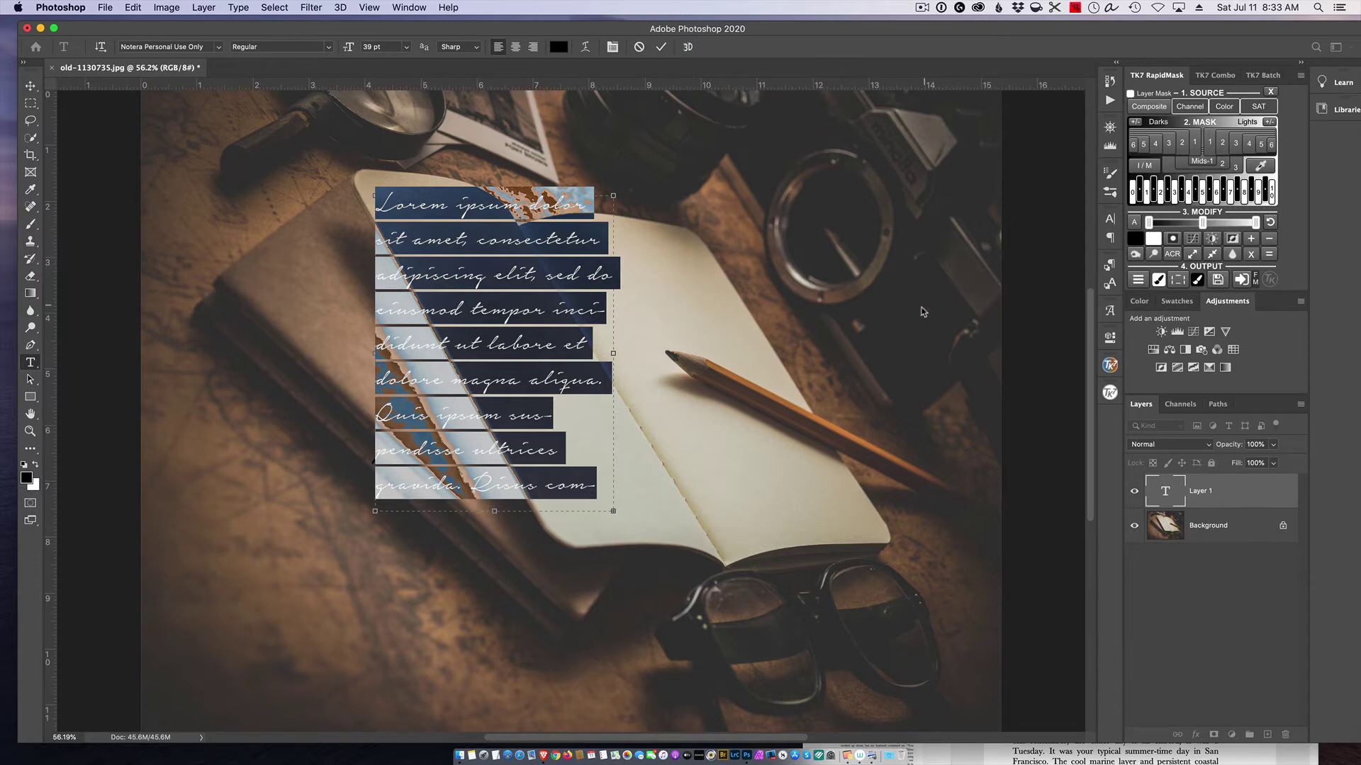
Copy Chapter One's opening sentences from China Can Use This3.pdf in Preview, then return to Photoshop.
click(873, 751)
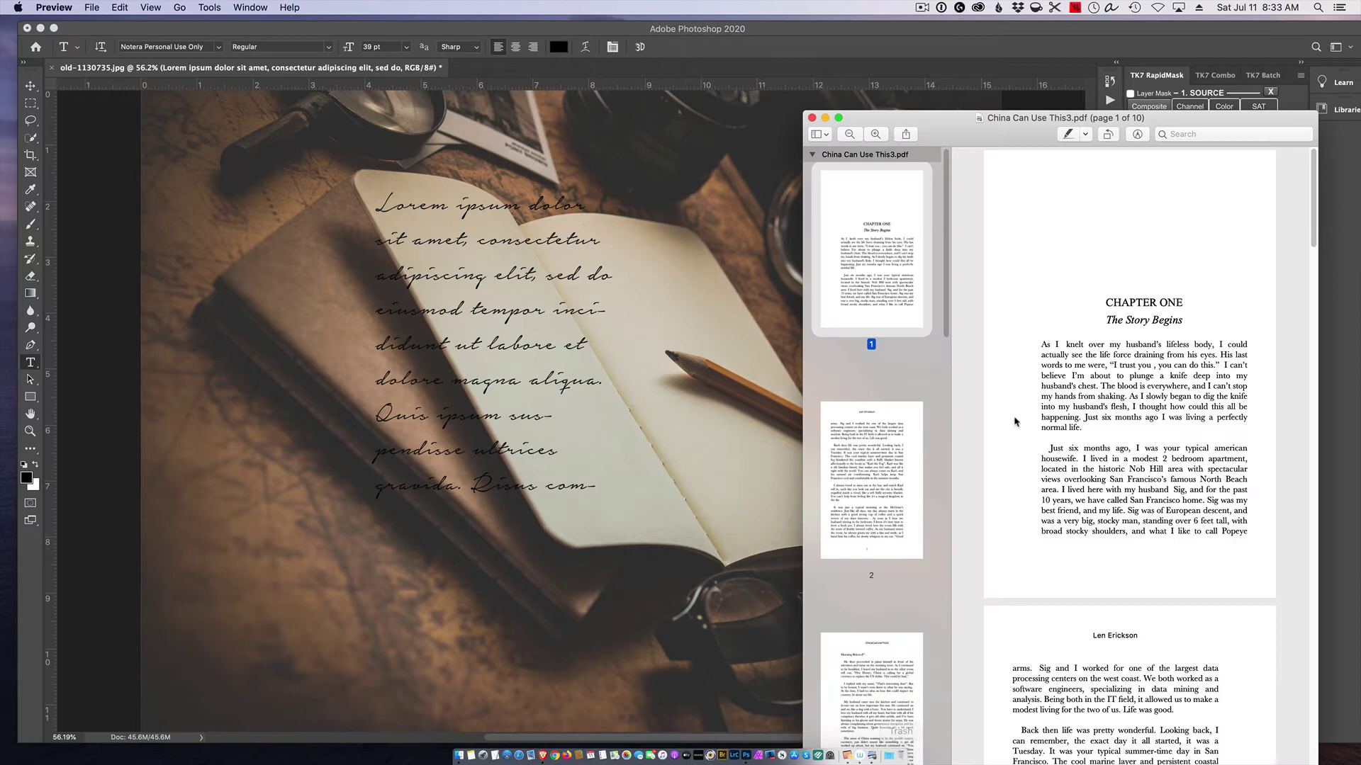
drag(1040, 345, 1220, 362)
right_click(1129, 349)
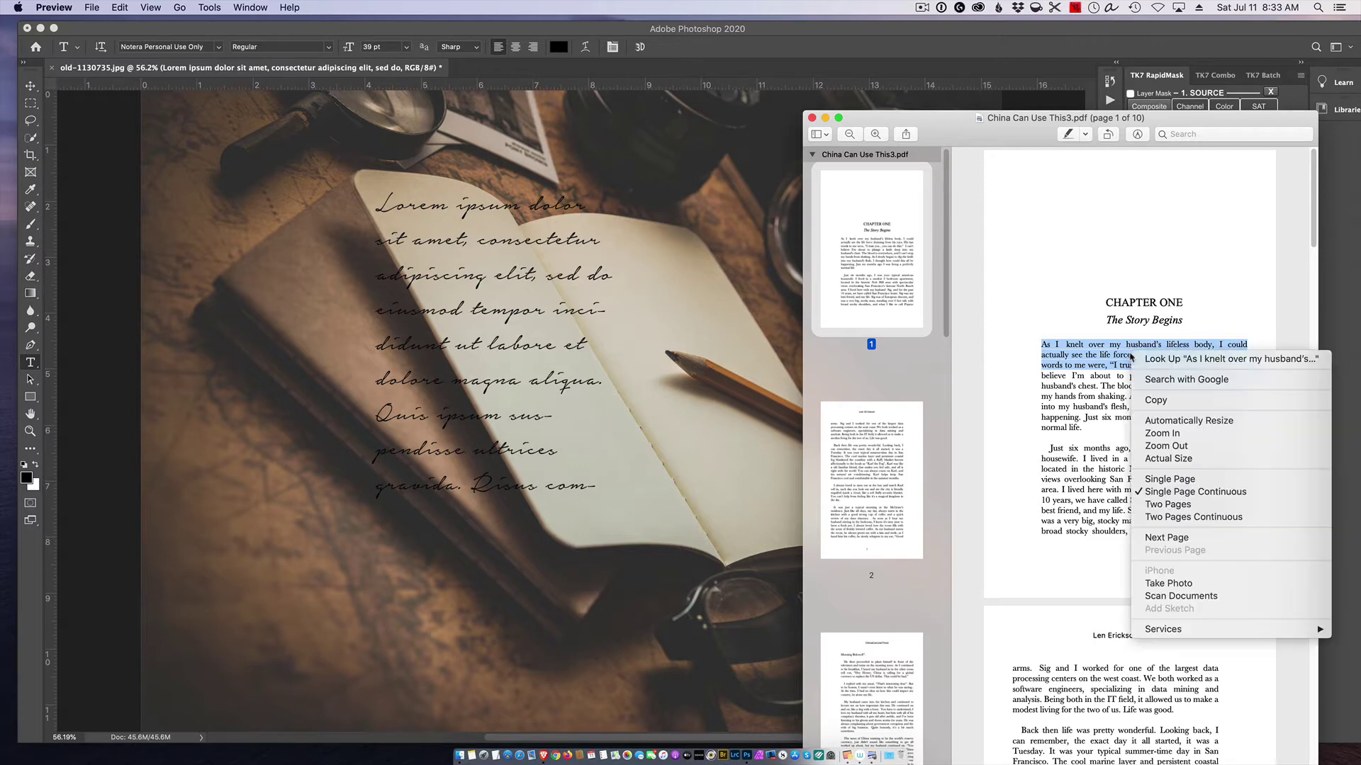
click(1147, 396)
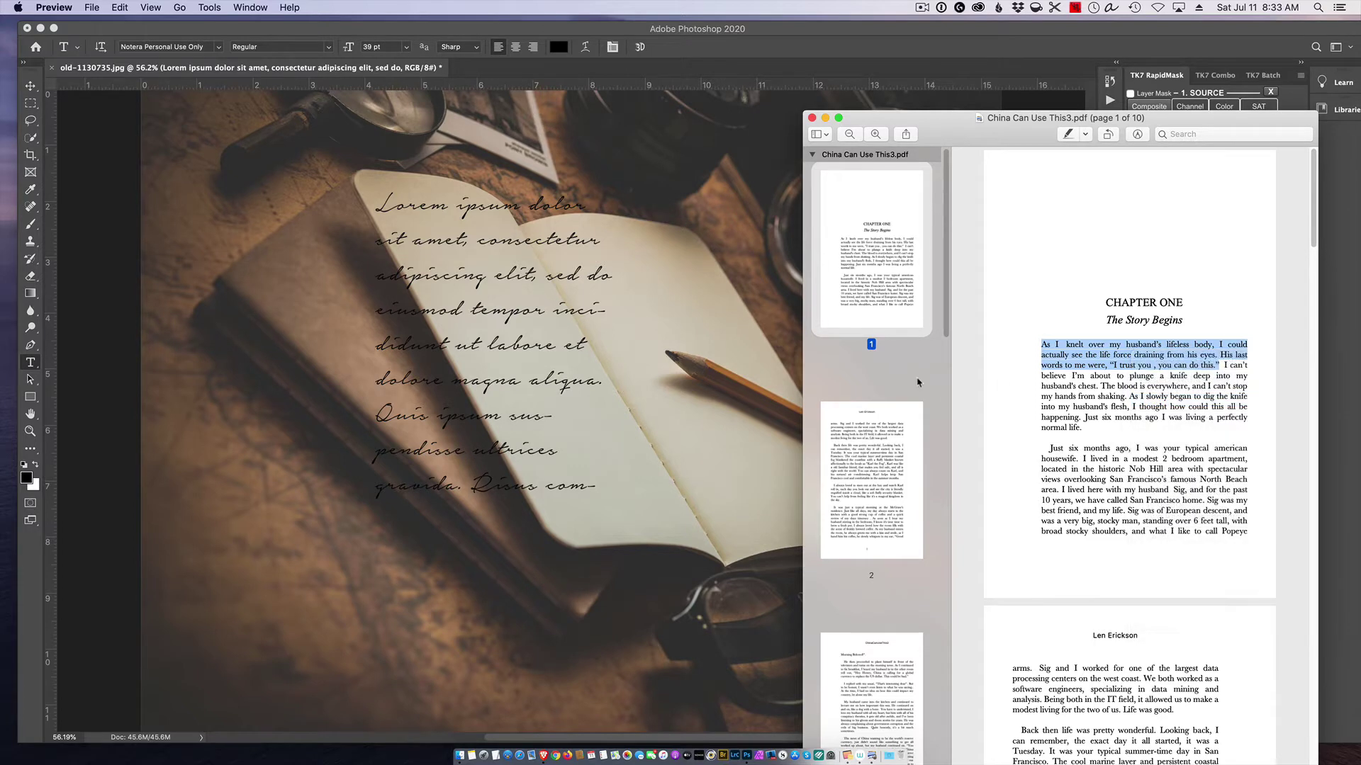
click(590, 232)
Paste the passage beginning 'As I knelt over my husband's lifeless body' over the placeholder and commit.
double_click(1165, 491)
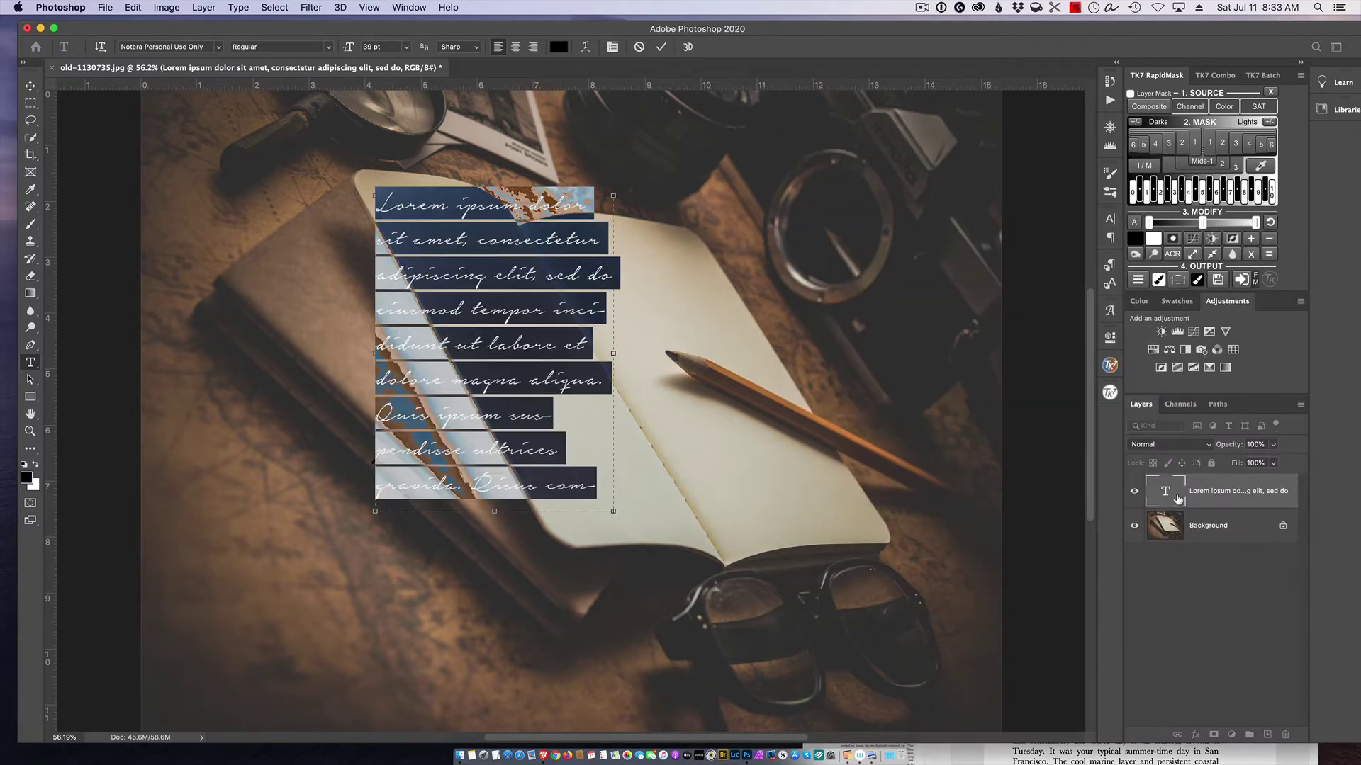
key(super+v)
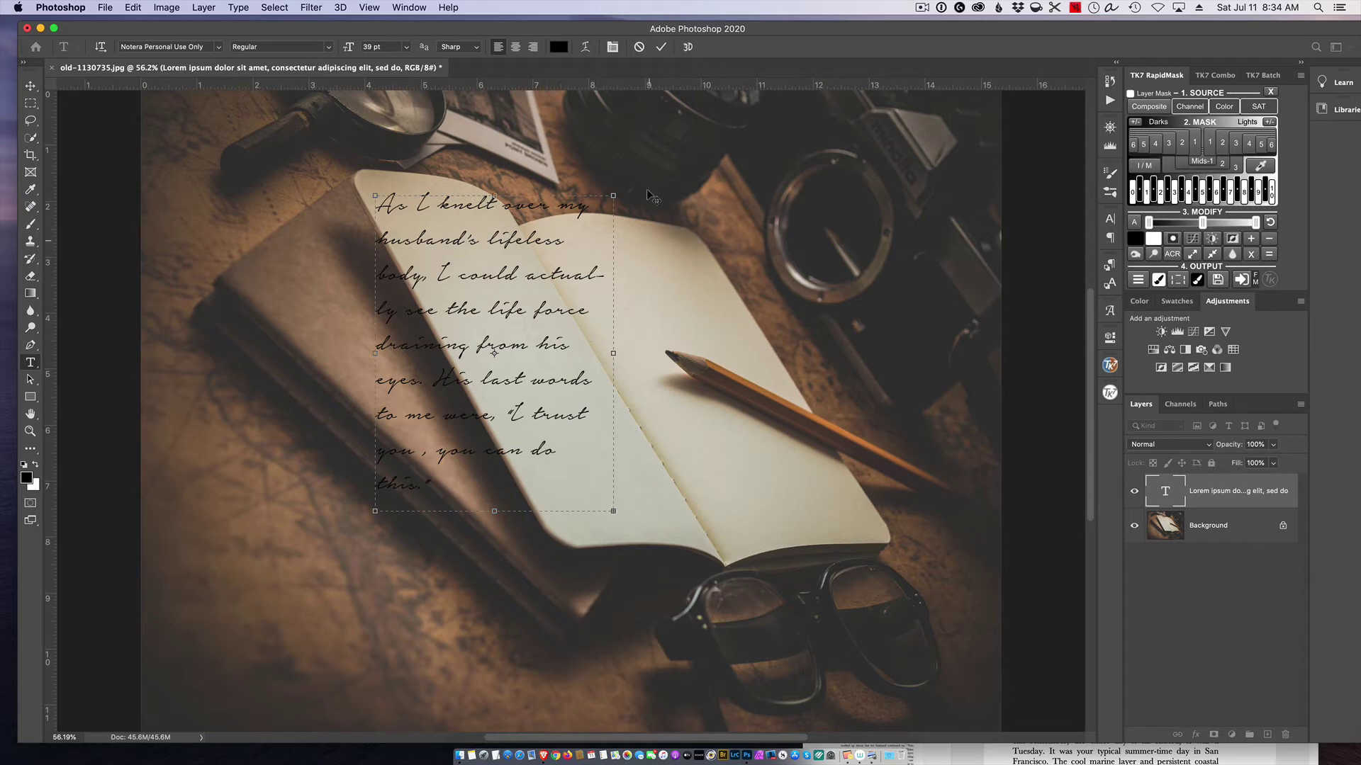
click(661, 46)
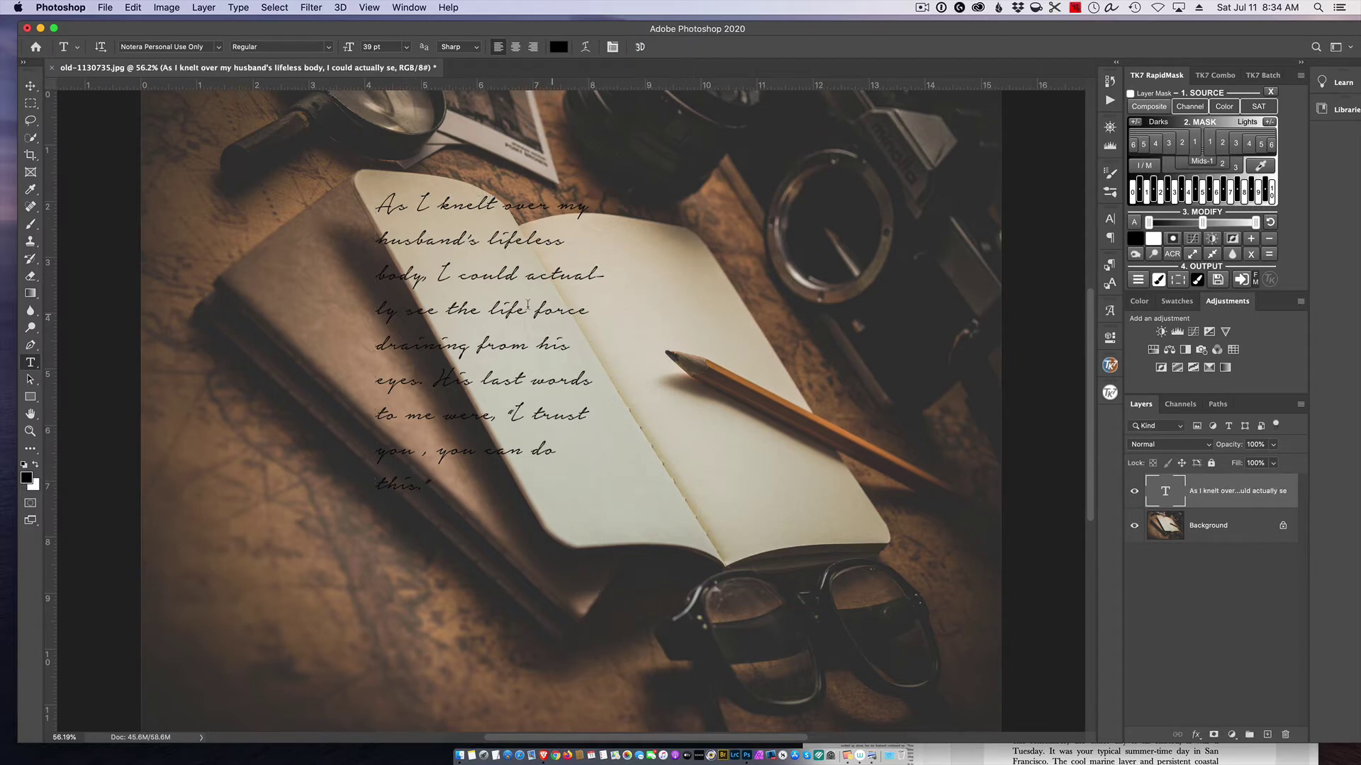
Rasterize the passage's type layer from its Layers panel context menu.
right_click(1200, 494)
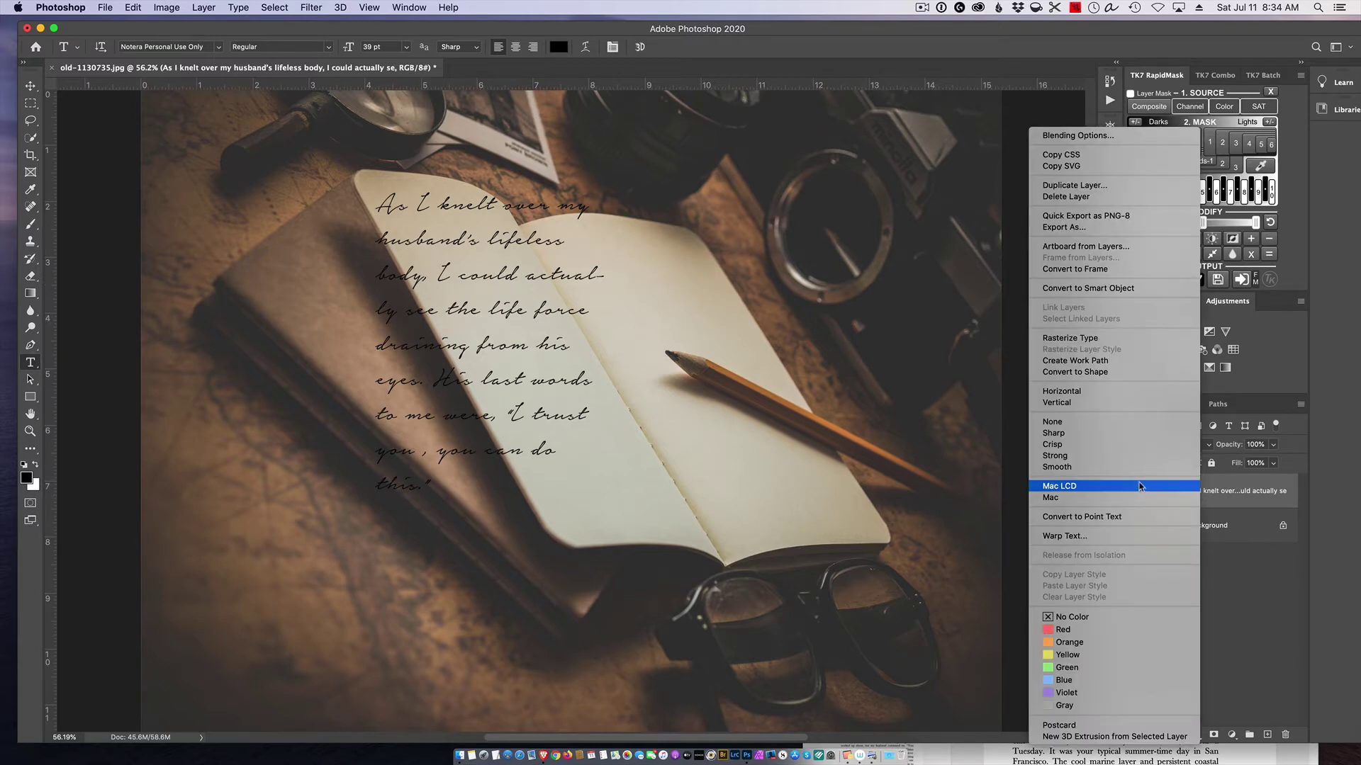
click(1095, 338)
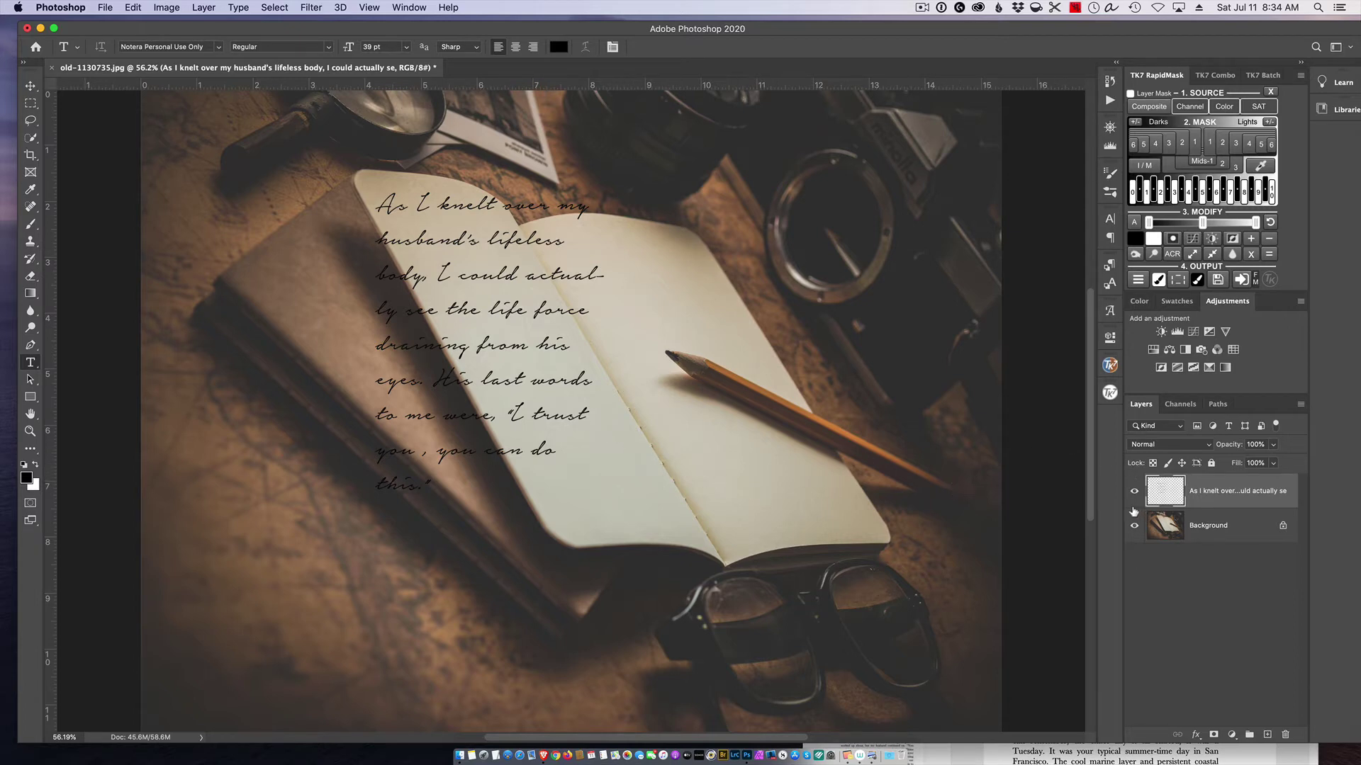
Free-transform the handwriting, rotating it to about -29° and shifting it up and right.
key(super+t)
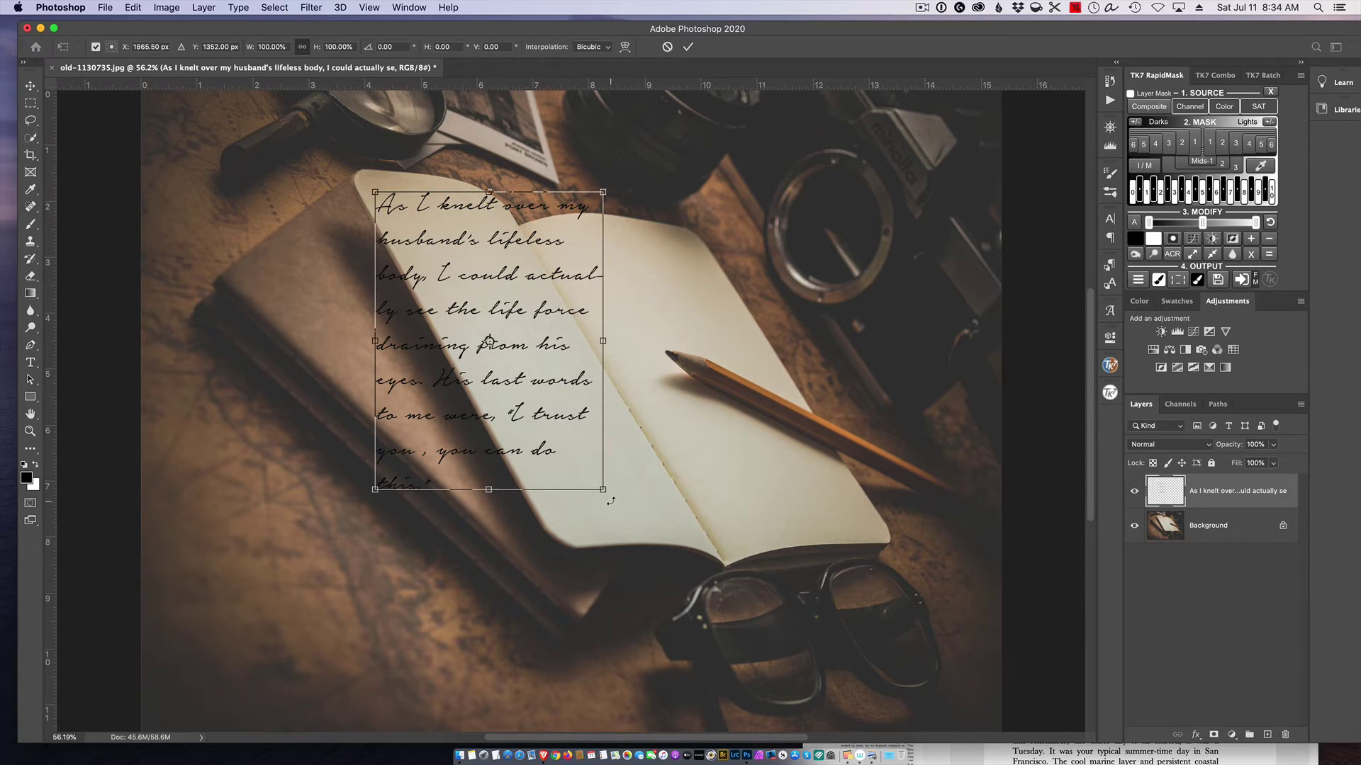
drag(611, 501, 688, 424)
drag(562, 396, 633, 355)
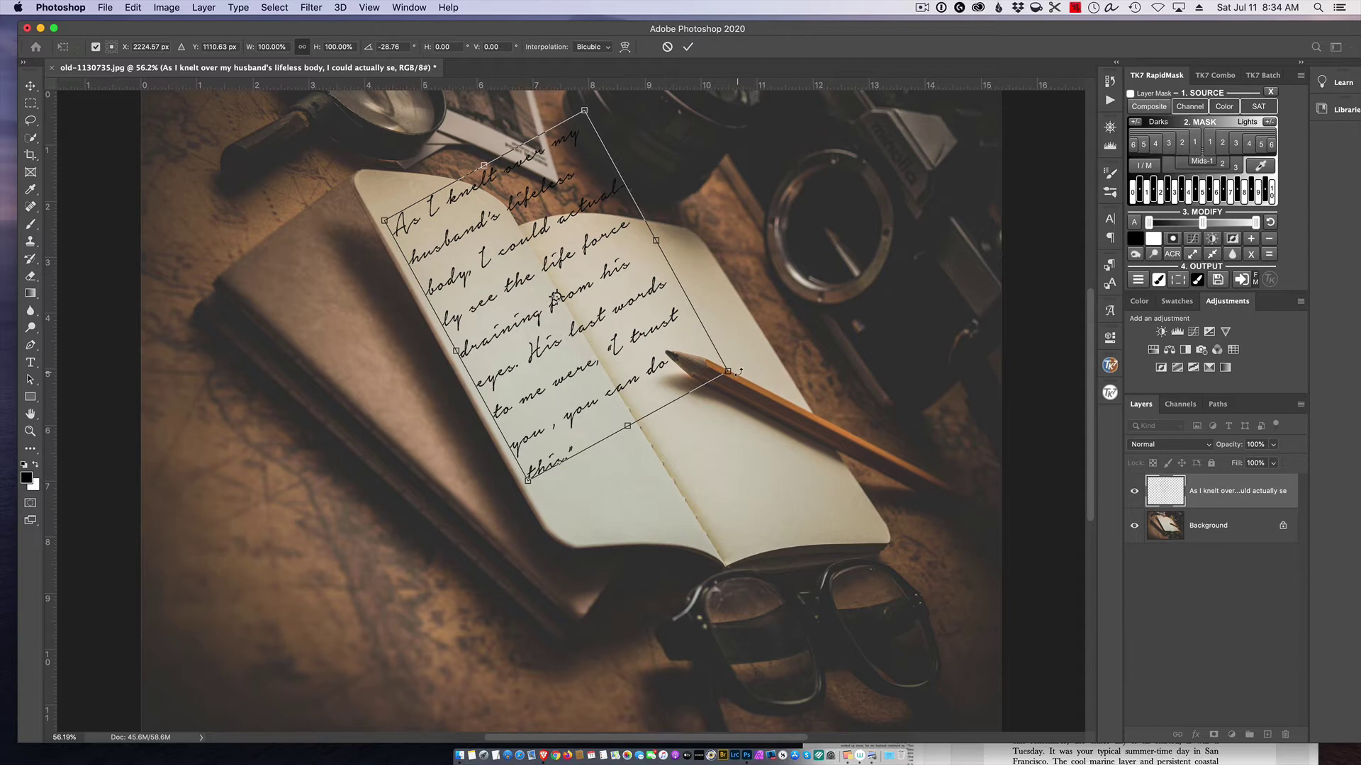
drag(741, 372, 741, 372)
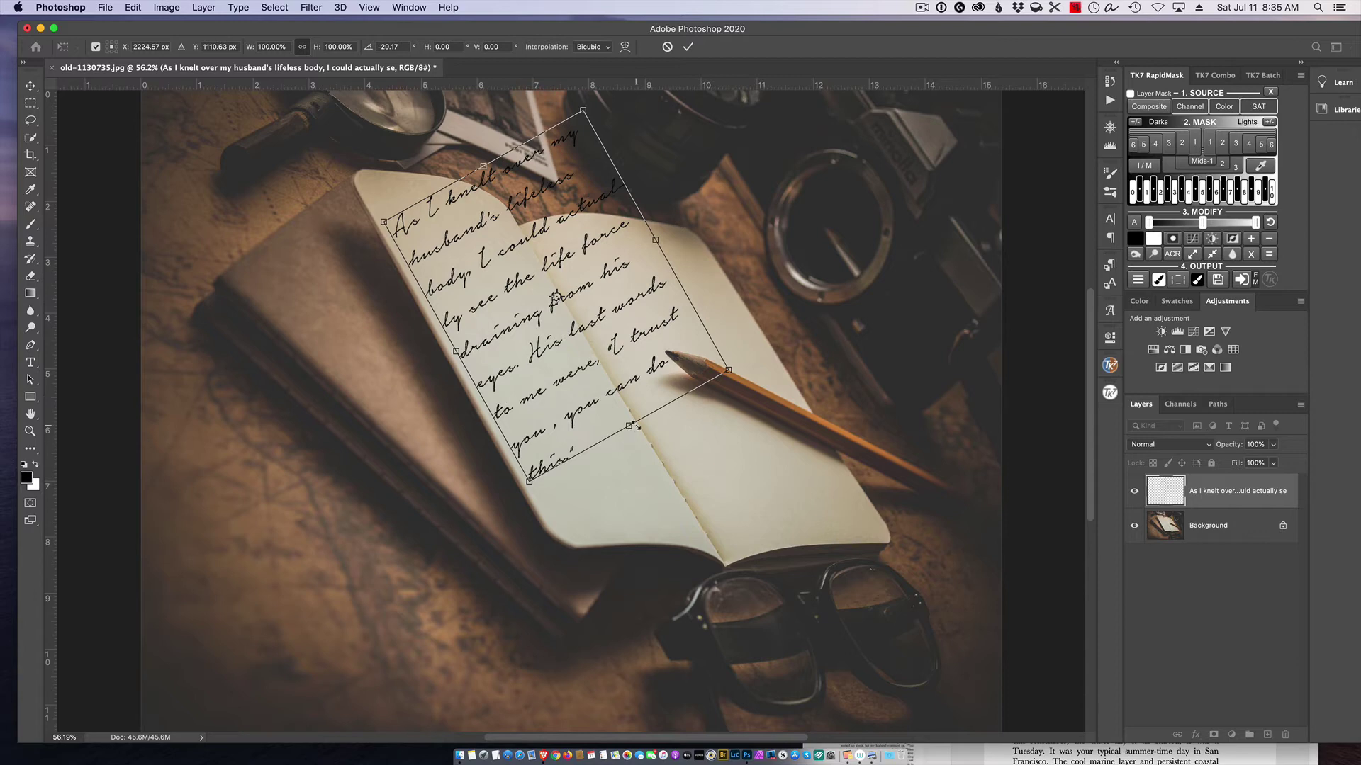
Distort the text's corners into a parallelogram matching the left page's perspective.
right_click(655, 381)
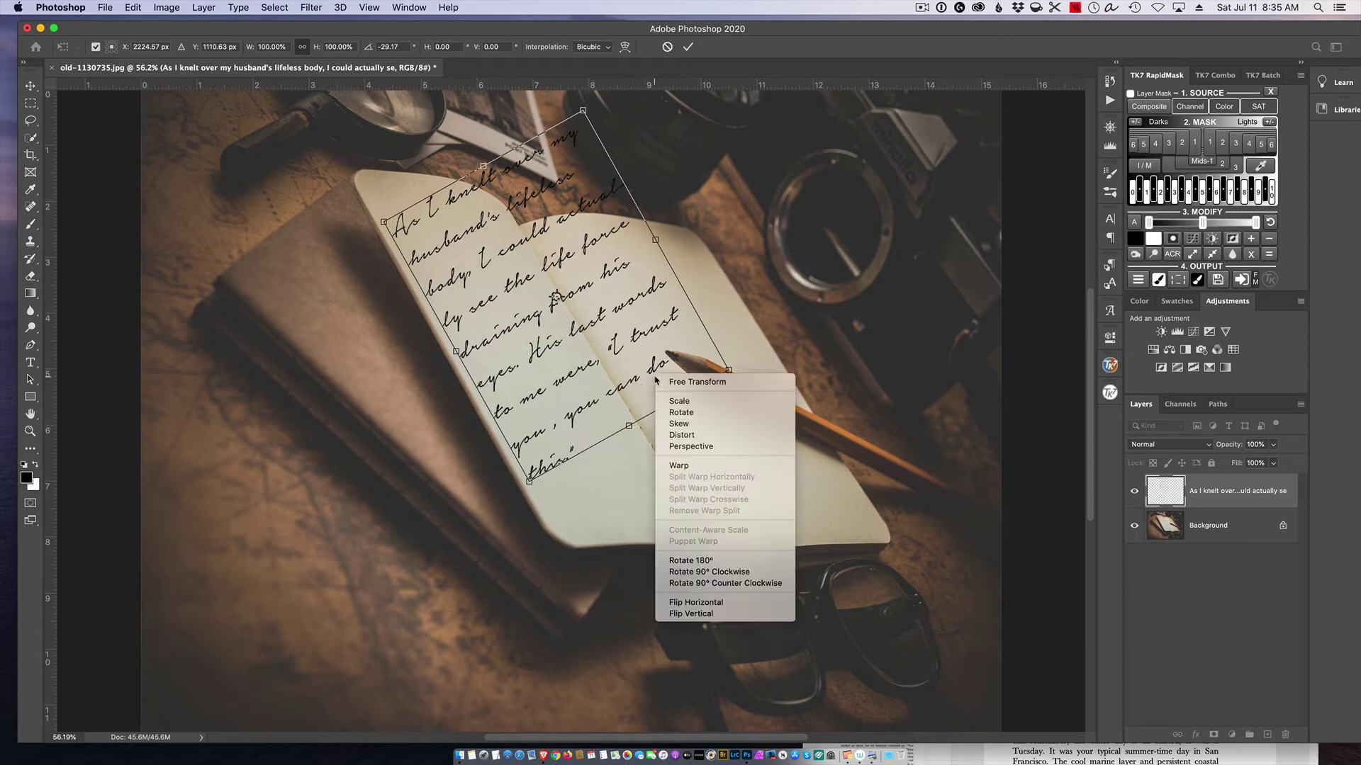
click(696, 437)
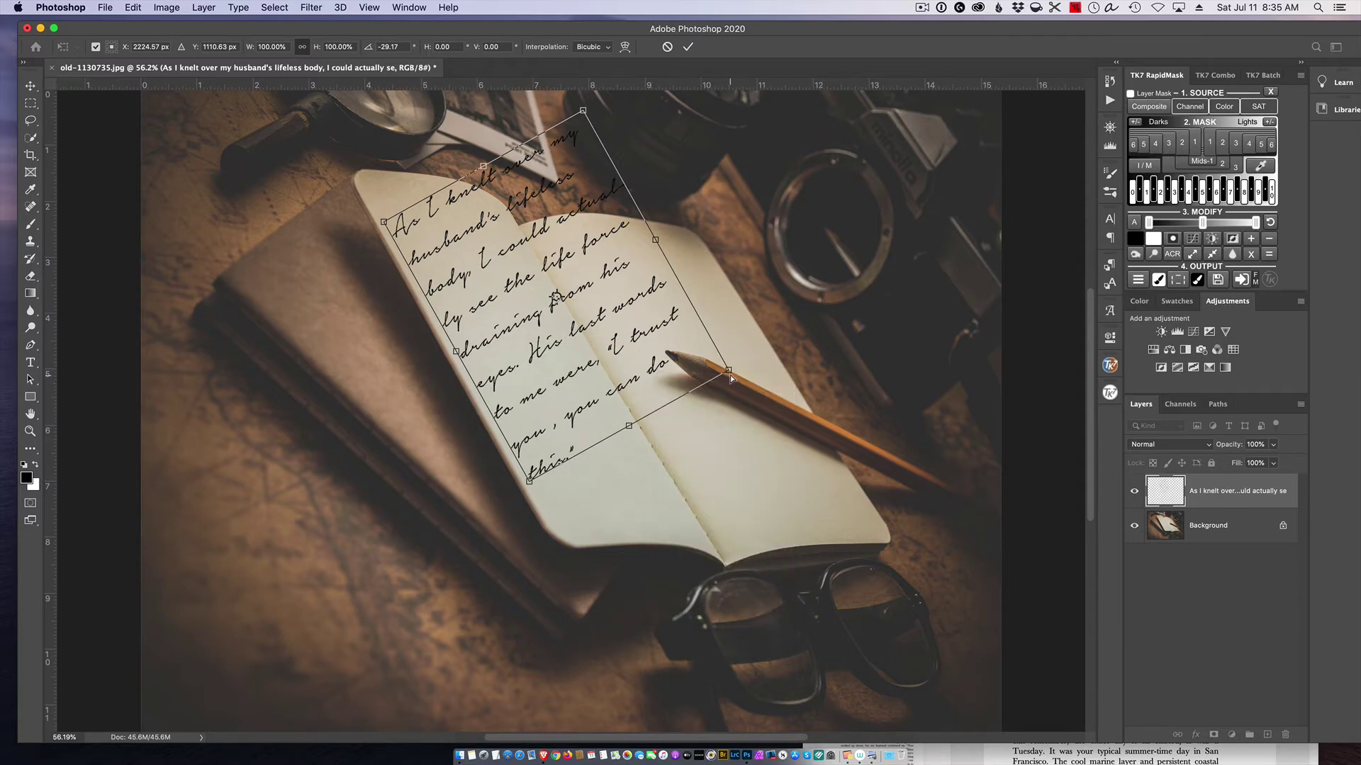
drag(730, 368, 691, 508)
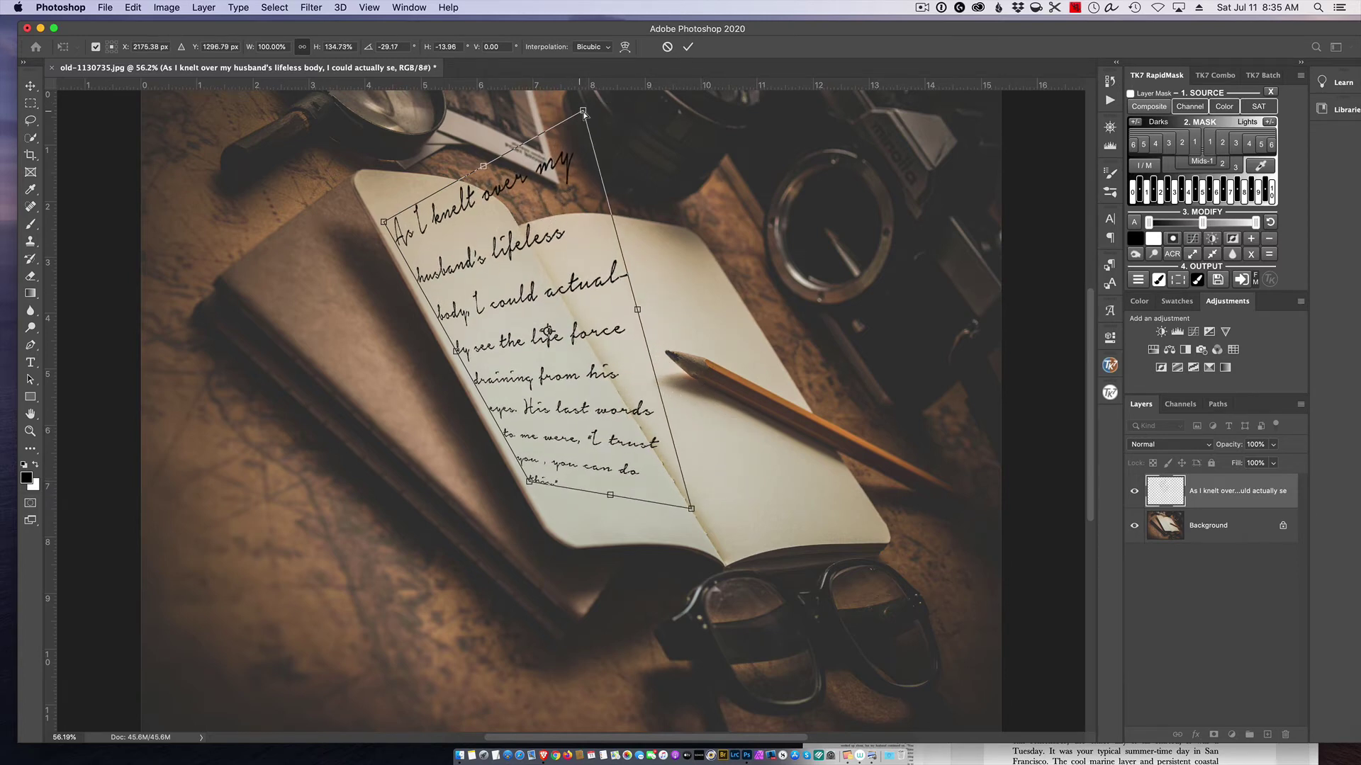
drag(584, 113, 517, 230)
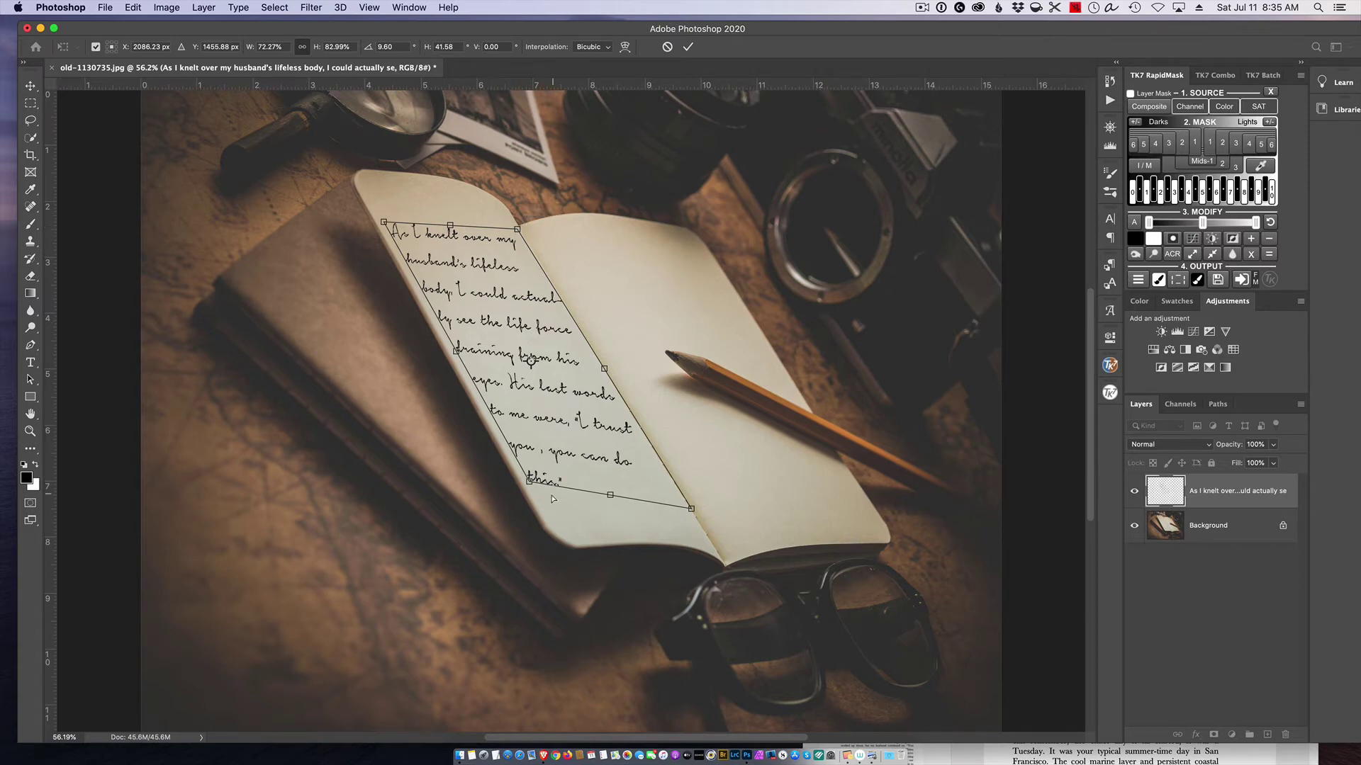
drag(532, 487, 548, 510)
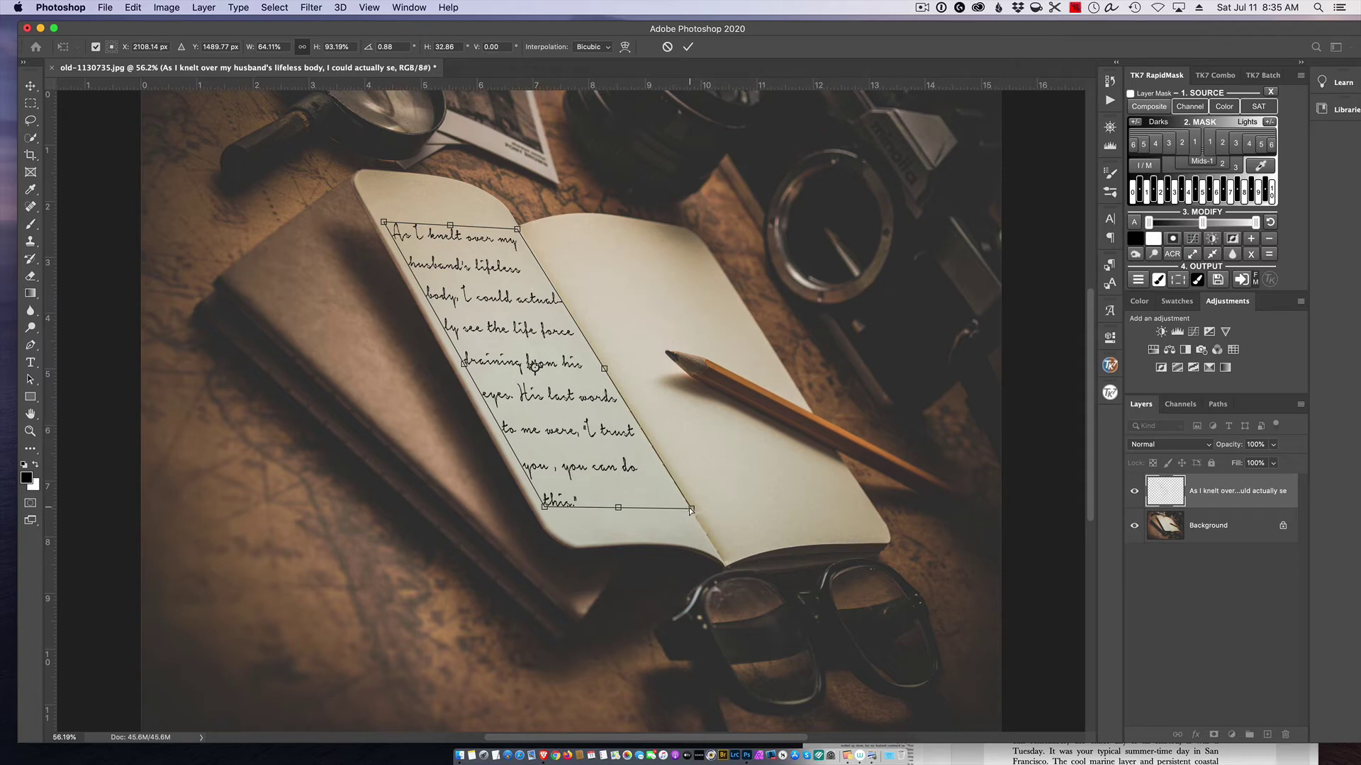
drag(689, 507, 687, 511)
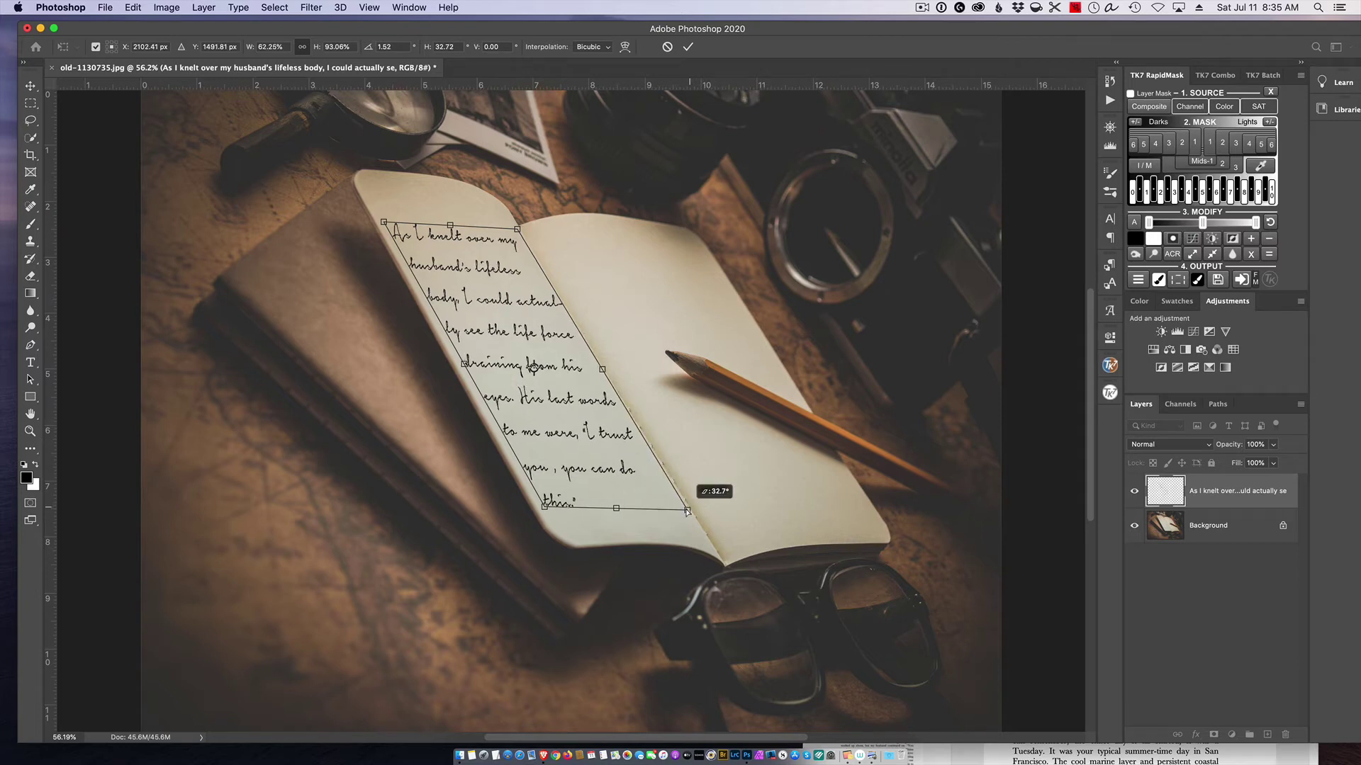
Warp the text mesh so its lines bend along the left page's curve, then commit.
right_click(586, 380)
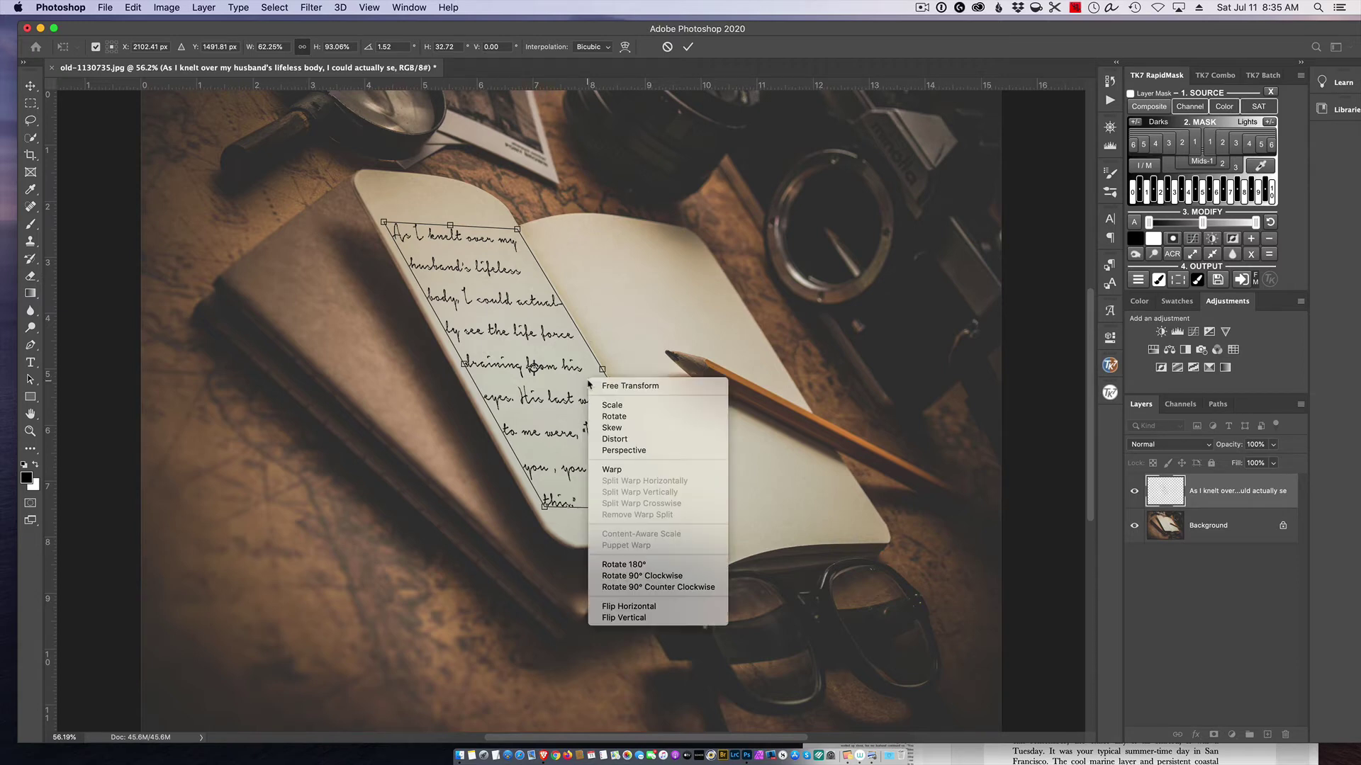
click(629, 471)
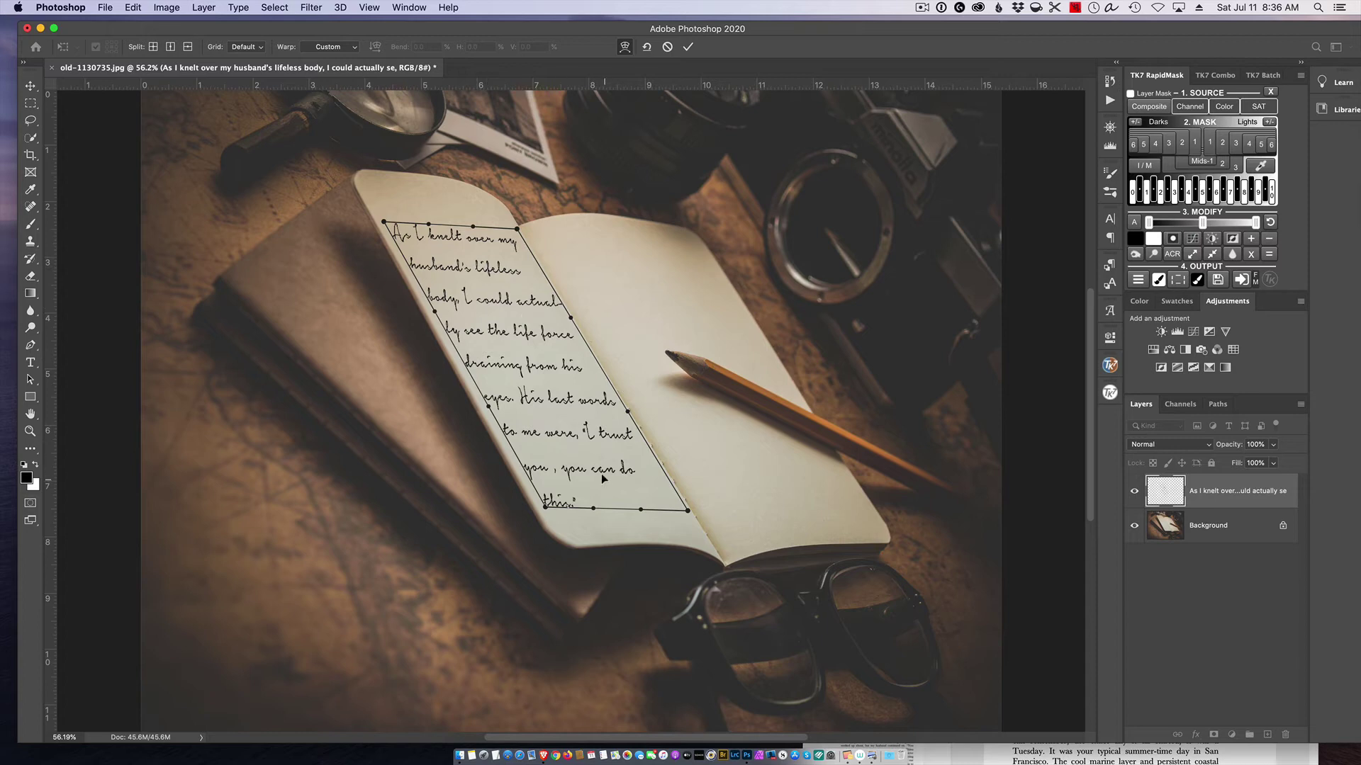
drag(601, 473, 599, 468)
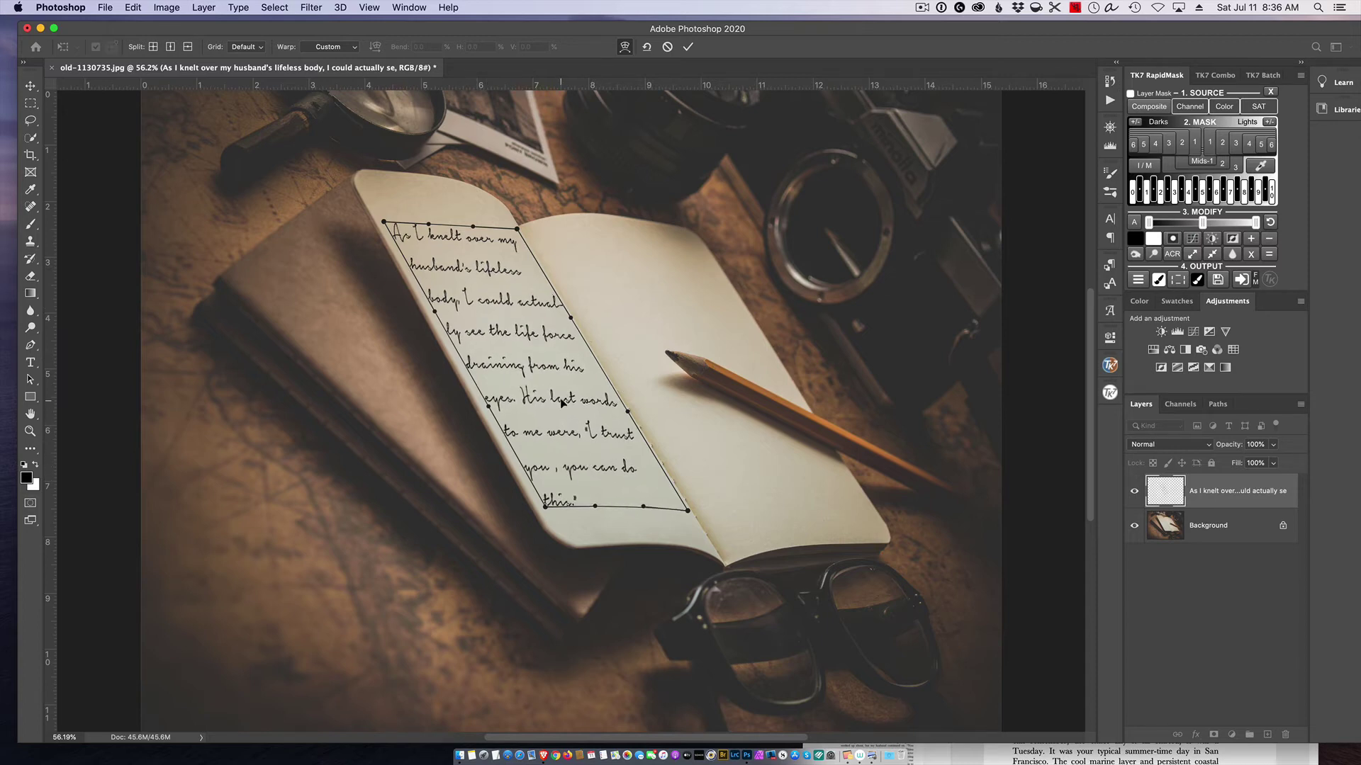
drag(518, 331, 519, 333)
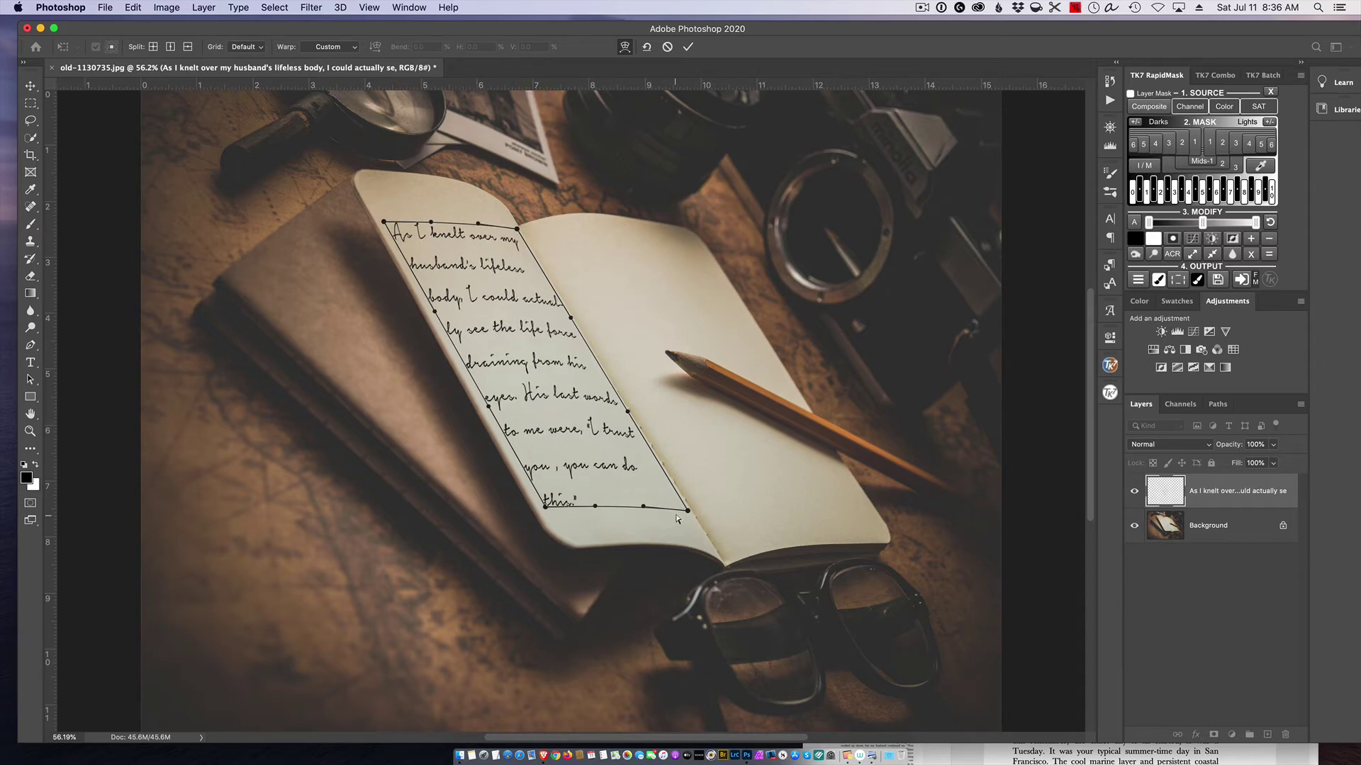
drag(688, 510, 684, 509)
drag(568, 320, 567, 319)
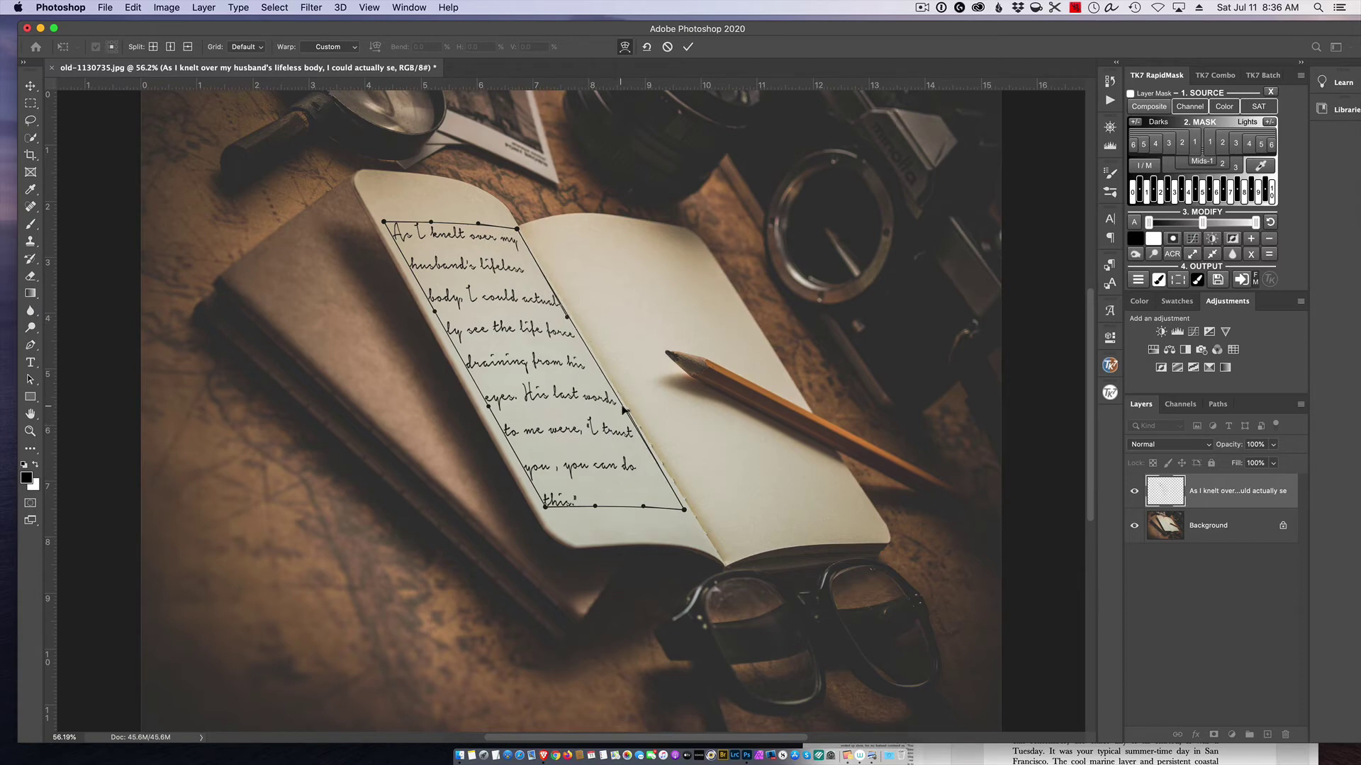
drag(627, 411, 627, 413)
key(Return)
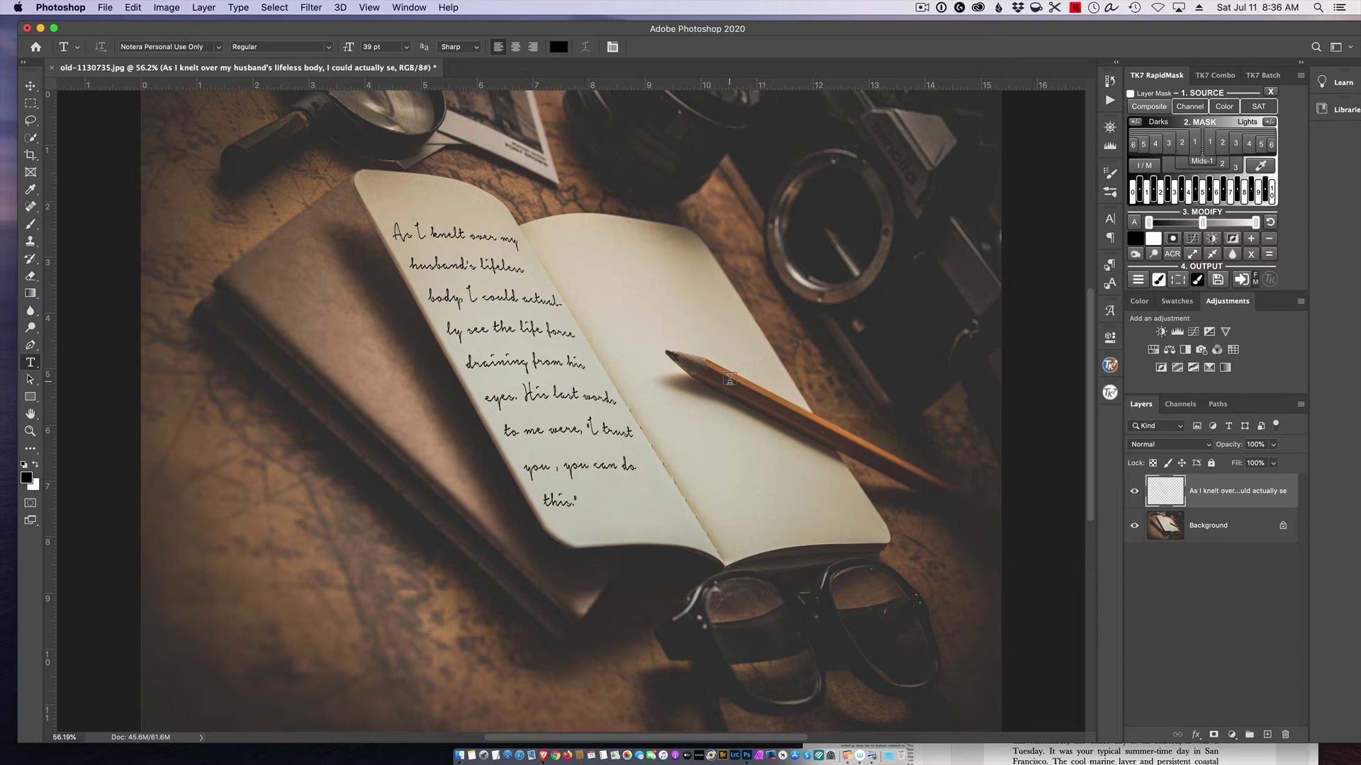
Zoom in on the warped handwritten passage.
scroll(691, 333, up, 3)
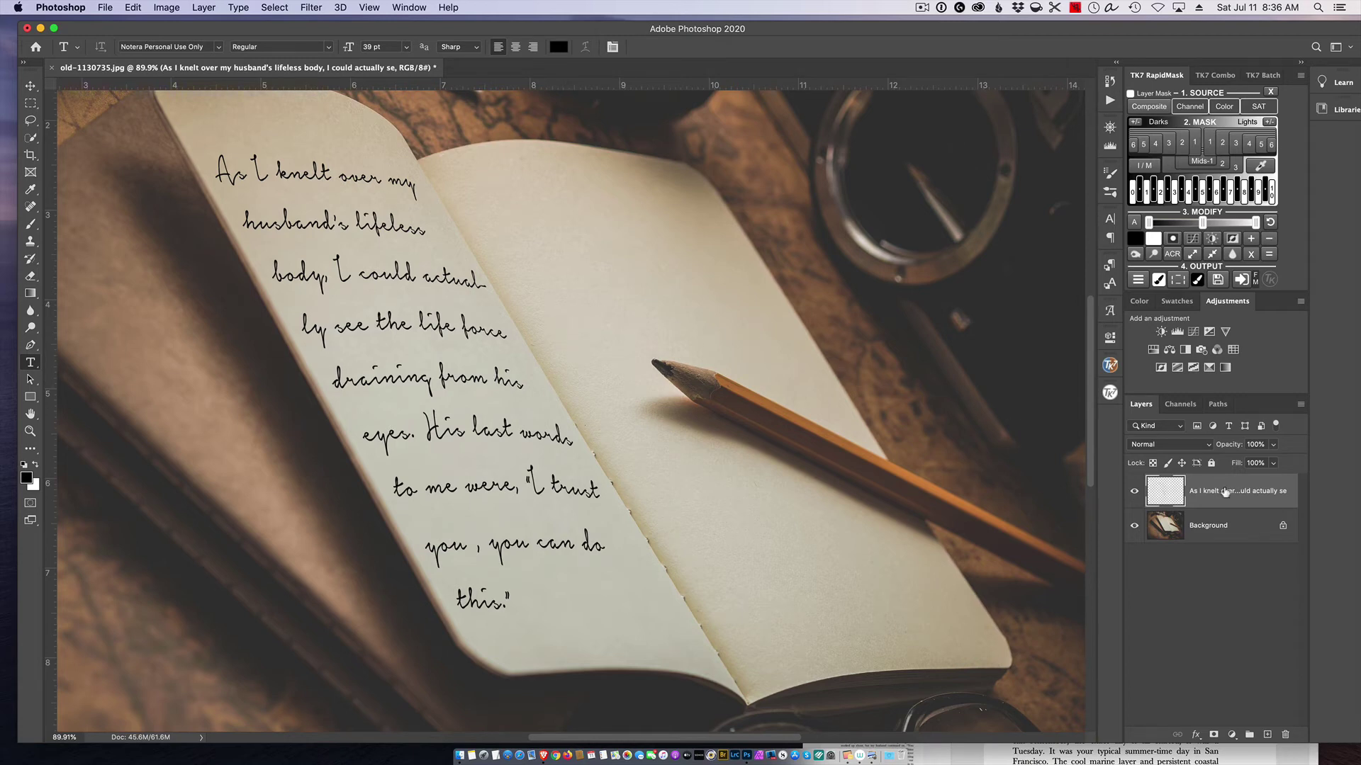
Apply a Gaussian Blur with a radius of about 2.1 px to the handwriting layer.
click(326, 9)
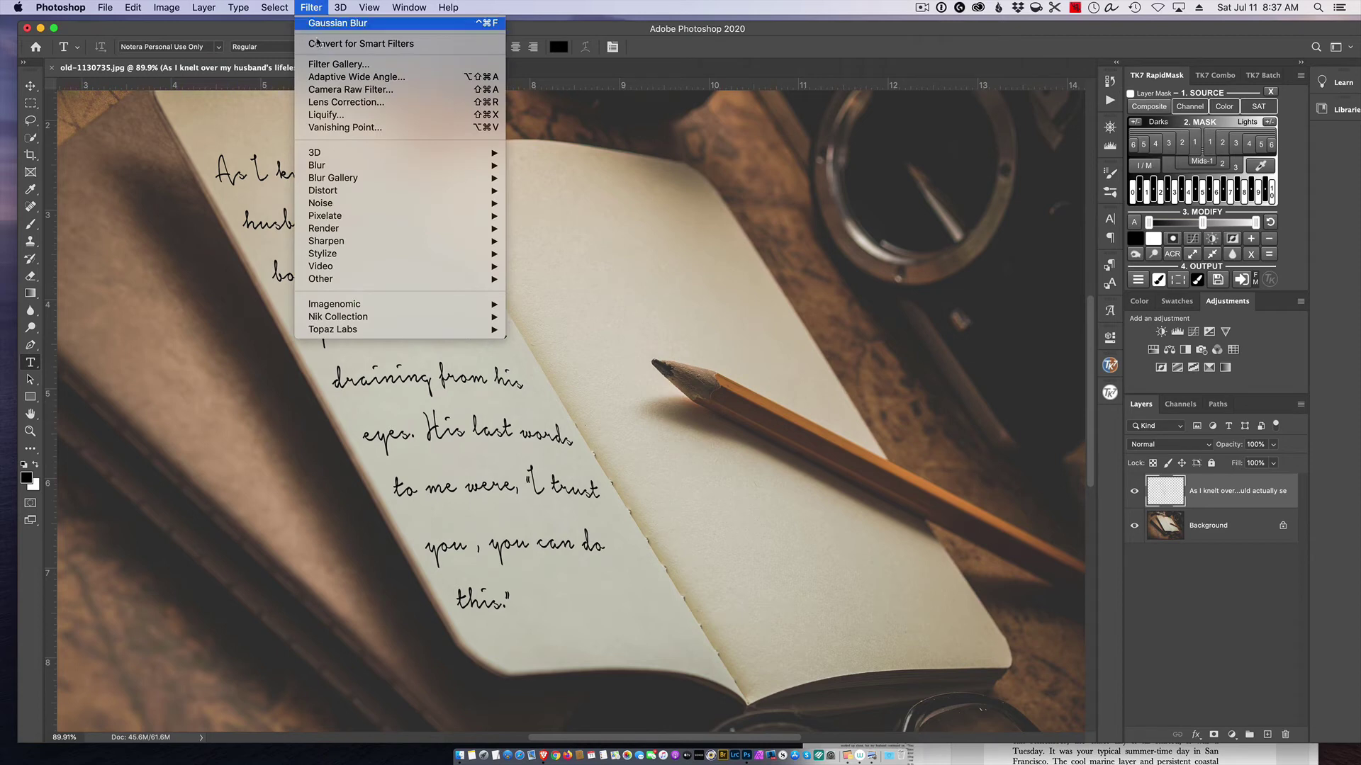
mouse_move(343, 170)
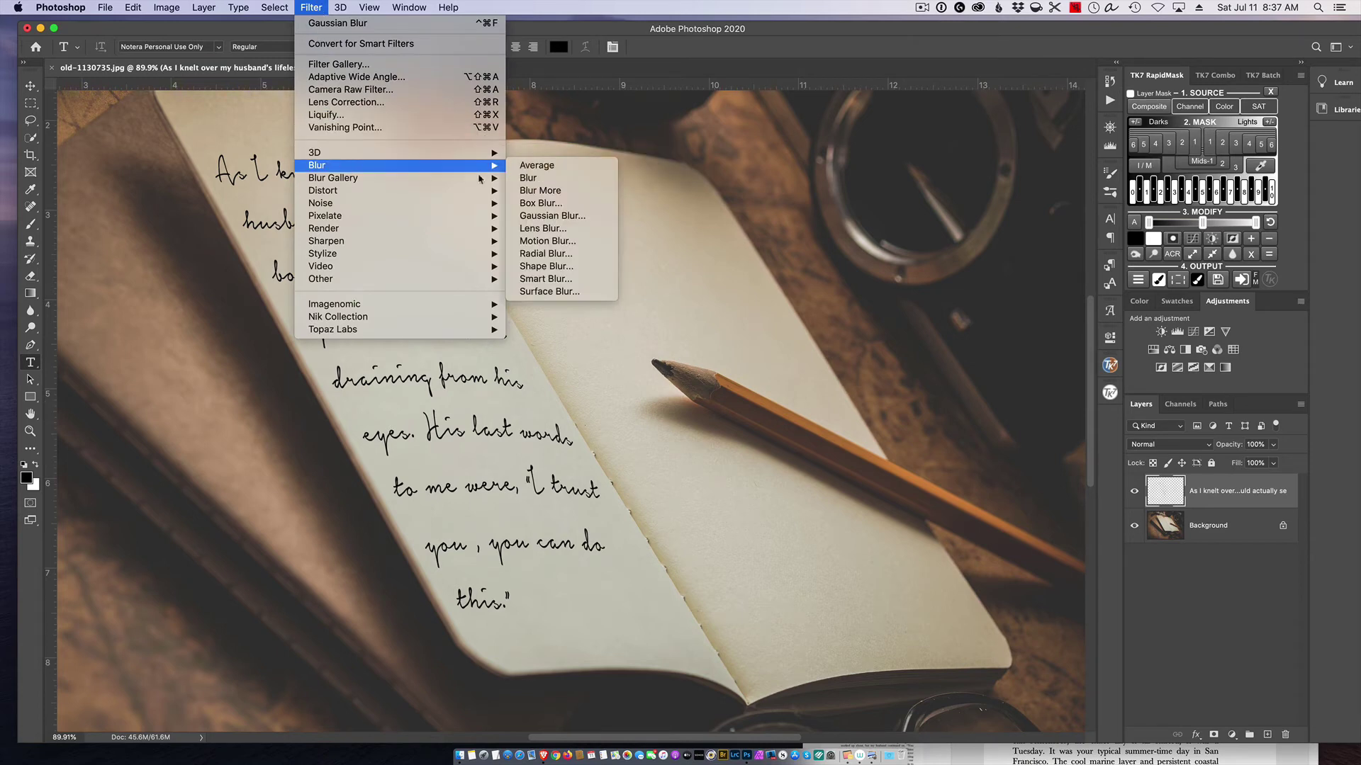
click(552, 216)
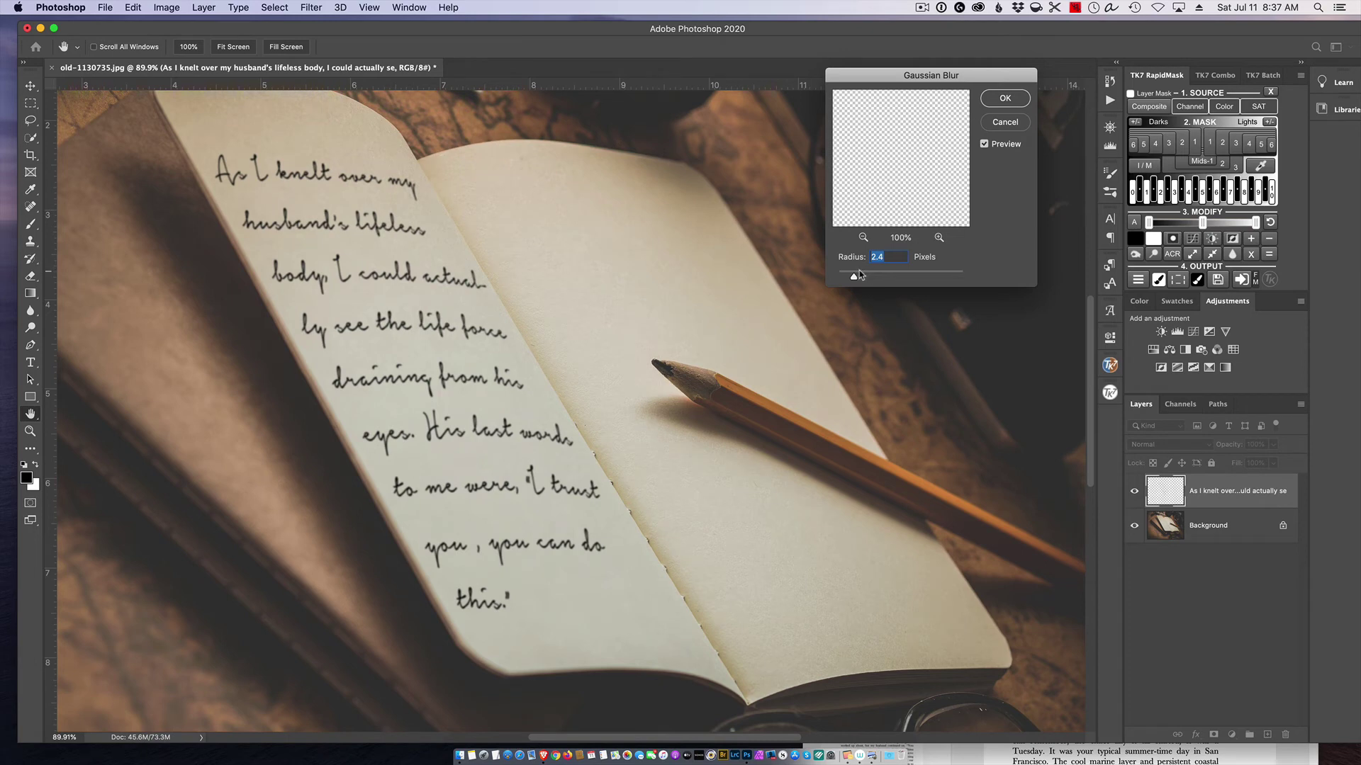
drag(859, 271, 845, 279)
mouse_move(845, 280)
mouse_down()
mouse_move(816, 278)
mouse_move(851, 281)
mouse_up()
drag(851, 278, 857, 280)
click(1004, 99)
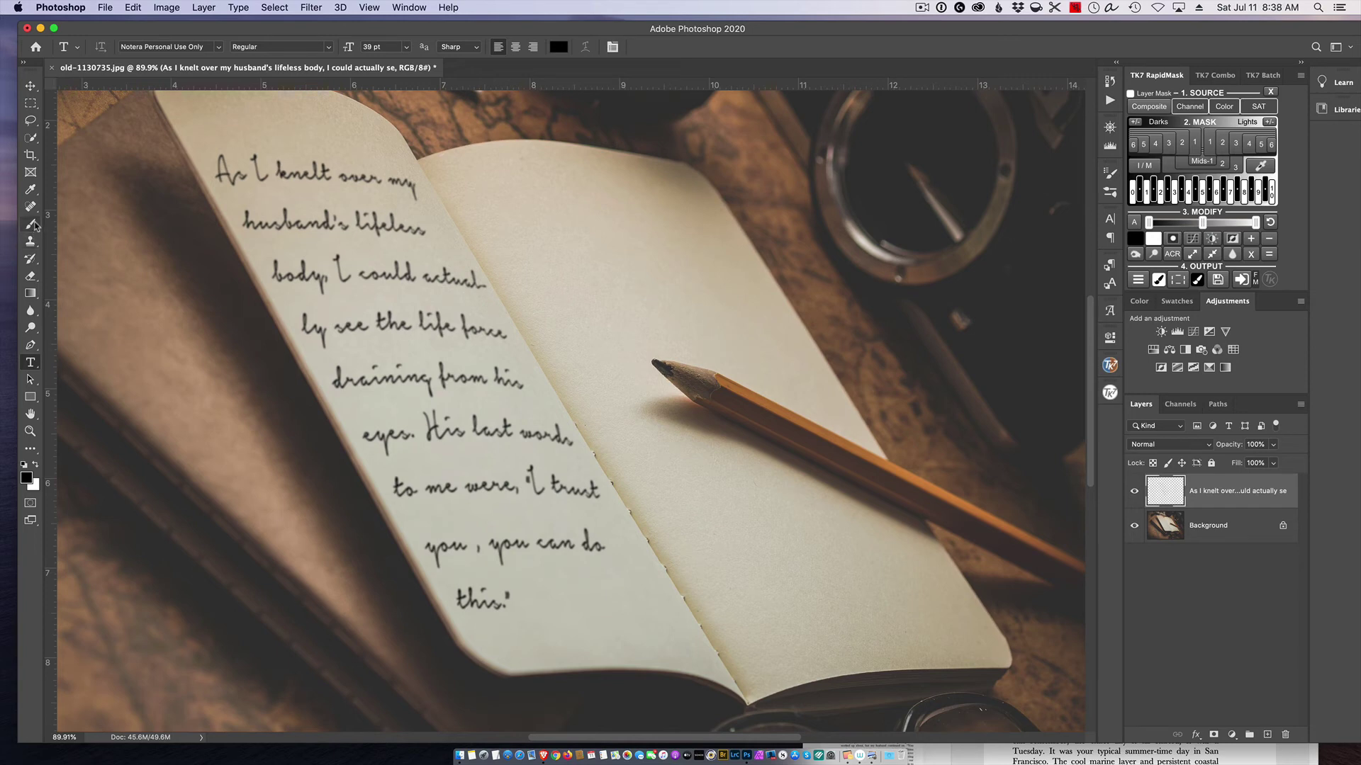
Add a layer mask to the handwriting layer and shrink the brush to 125 pixels.
click(32, 224)
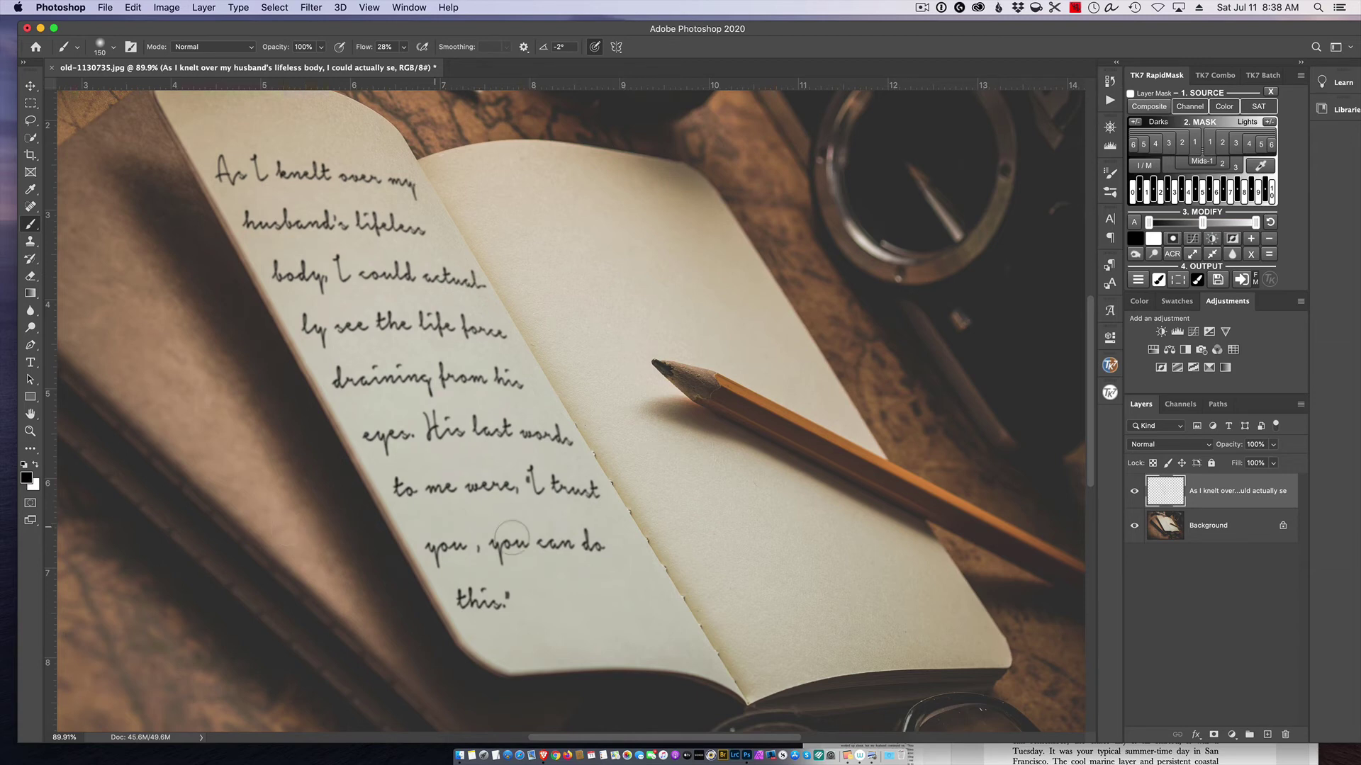
click(1214, 737)
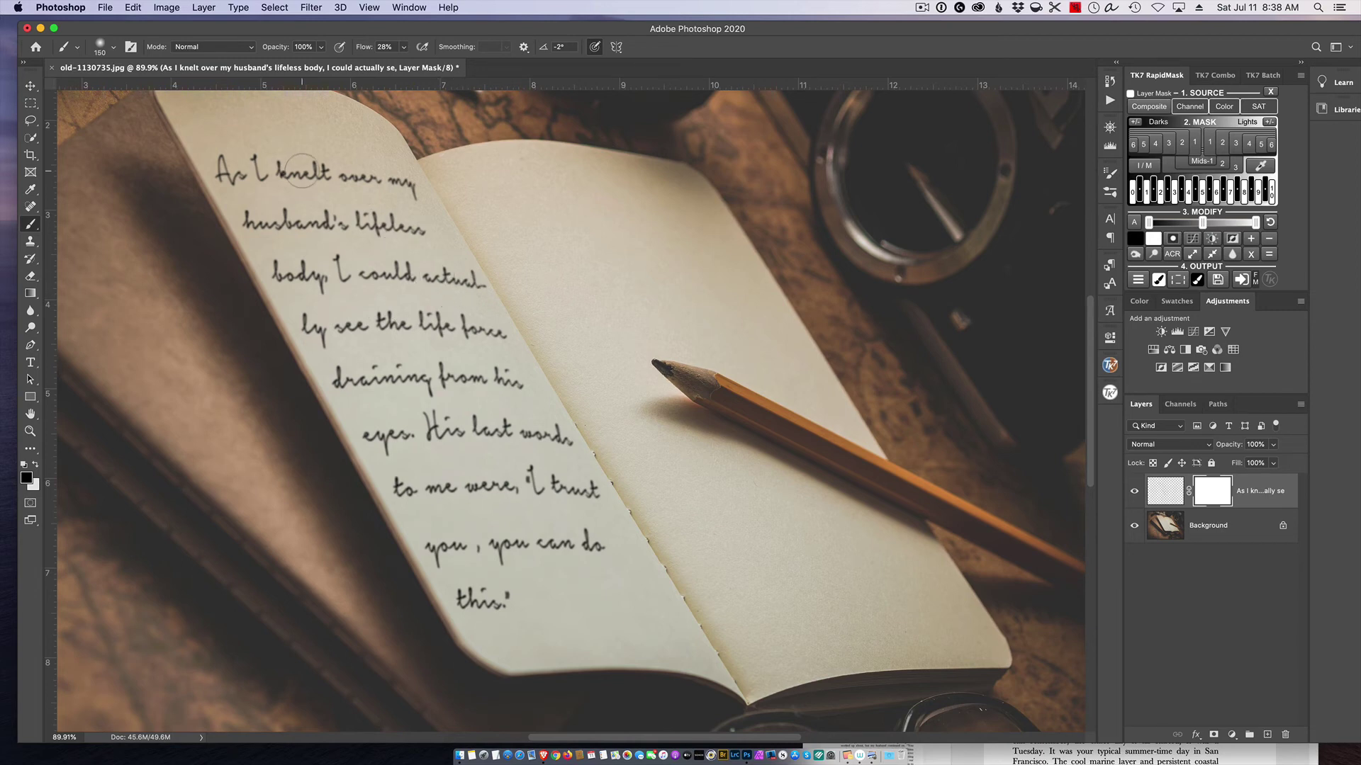
key(bracketleft)
Paint black on the mask over the first line, near 'force', and the line 'eyes. His last words'.
drag(259, 170, 281, 171)
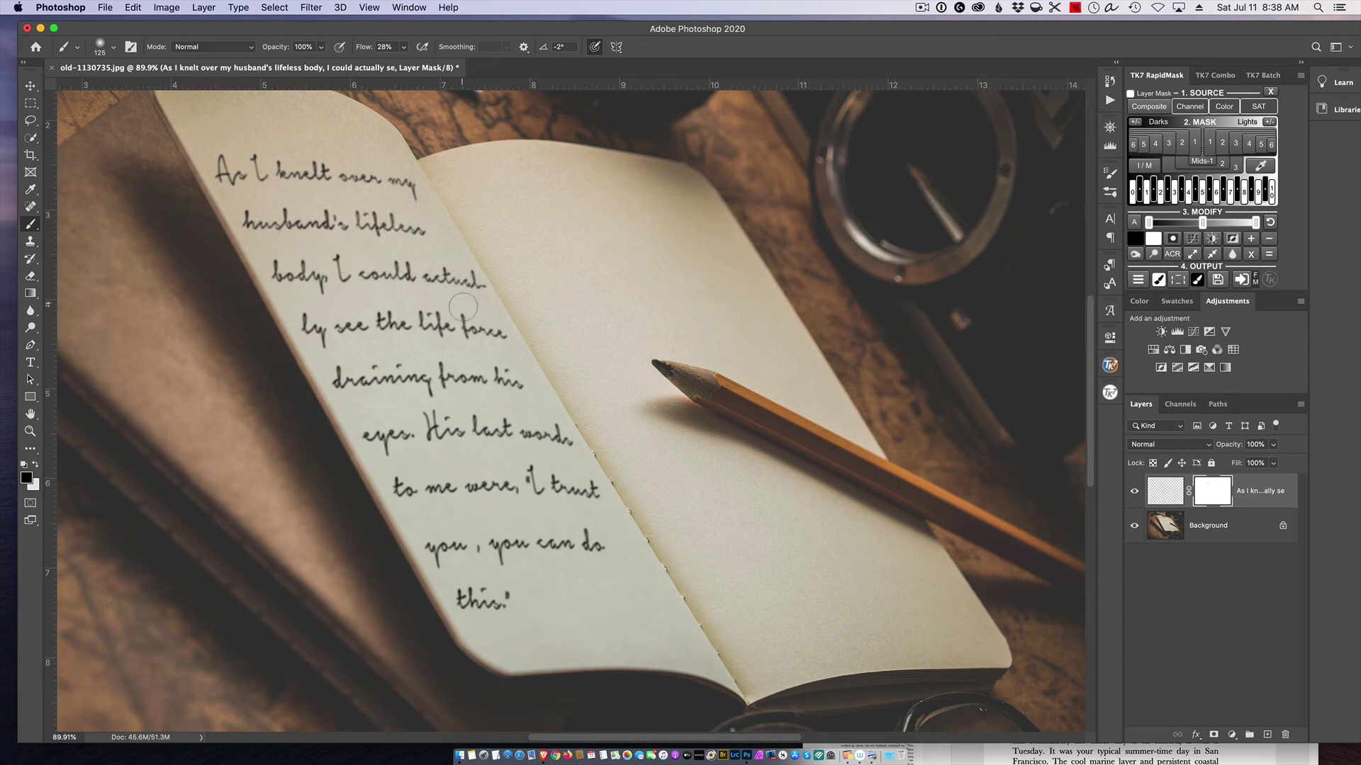
click(485, 319)
mouse_move(389, 441)
mouse_down()
mouse_move(528, 433)
mouse_move(547, 489)
mouse_up()
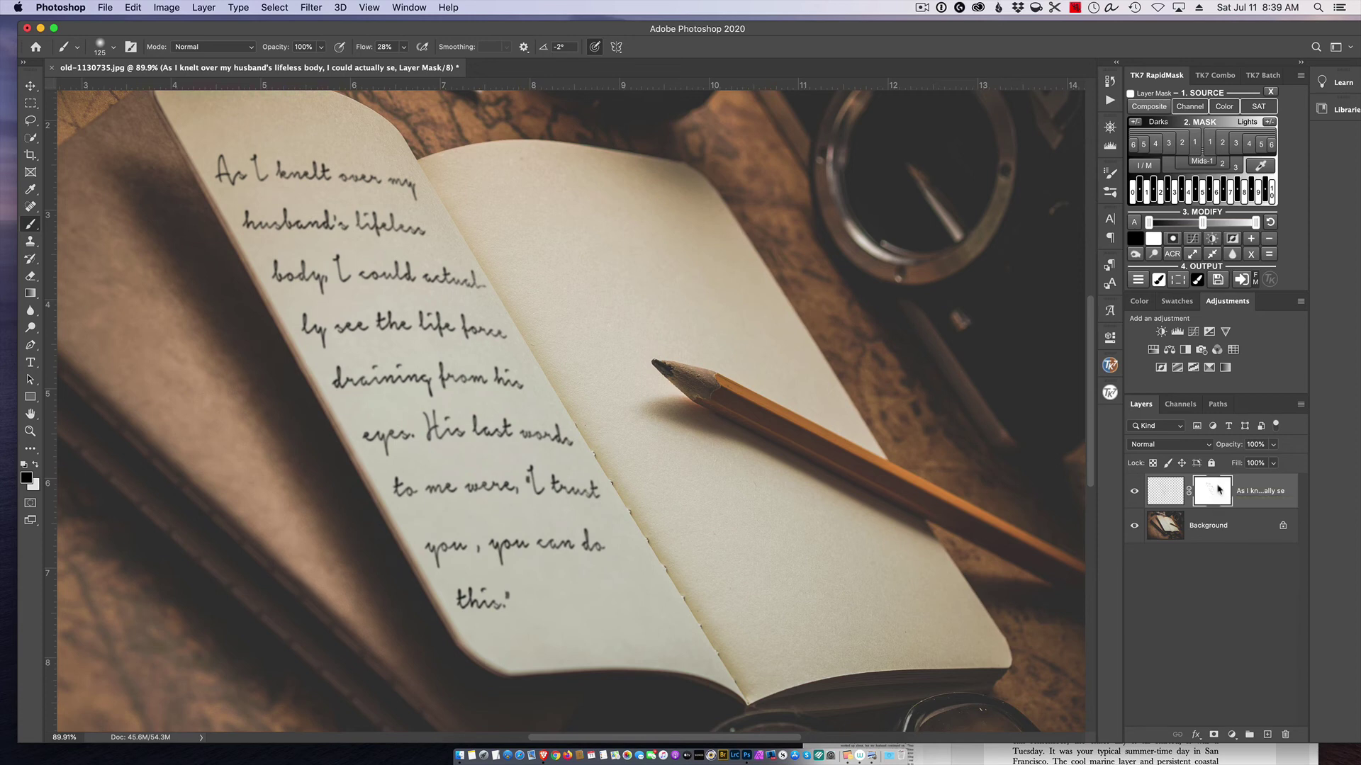
Disable the handwriting layer mask to compare, then enable it again.
right_click(1217, 490)
click(1193, 492)
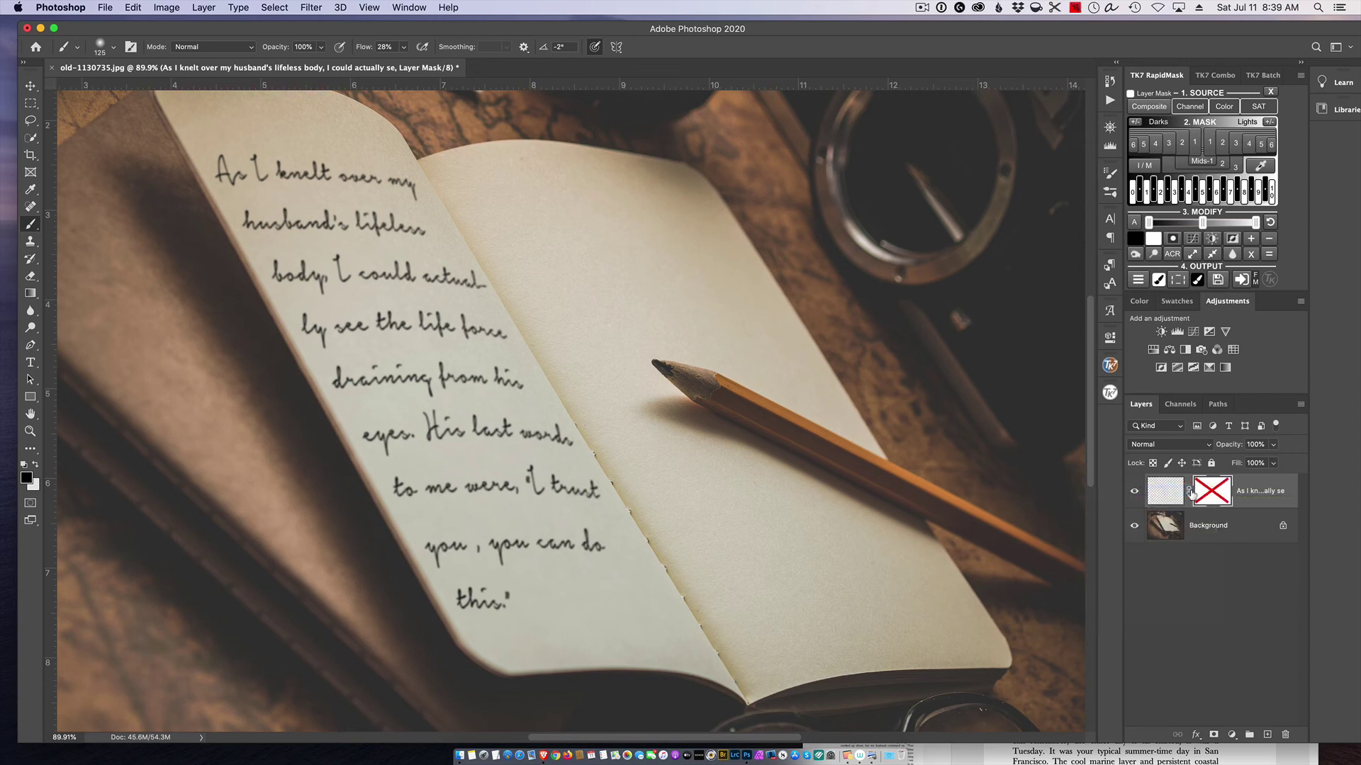
right_click(1193, 492)
click(1134, 493)
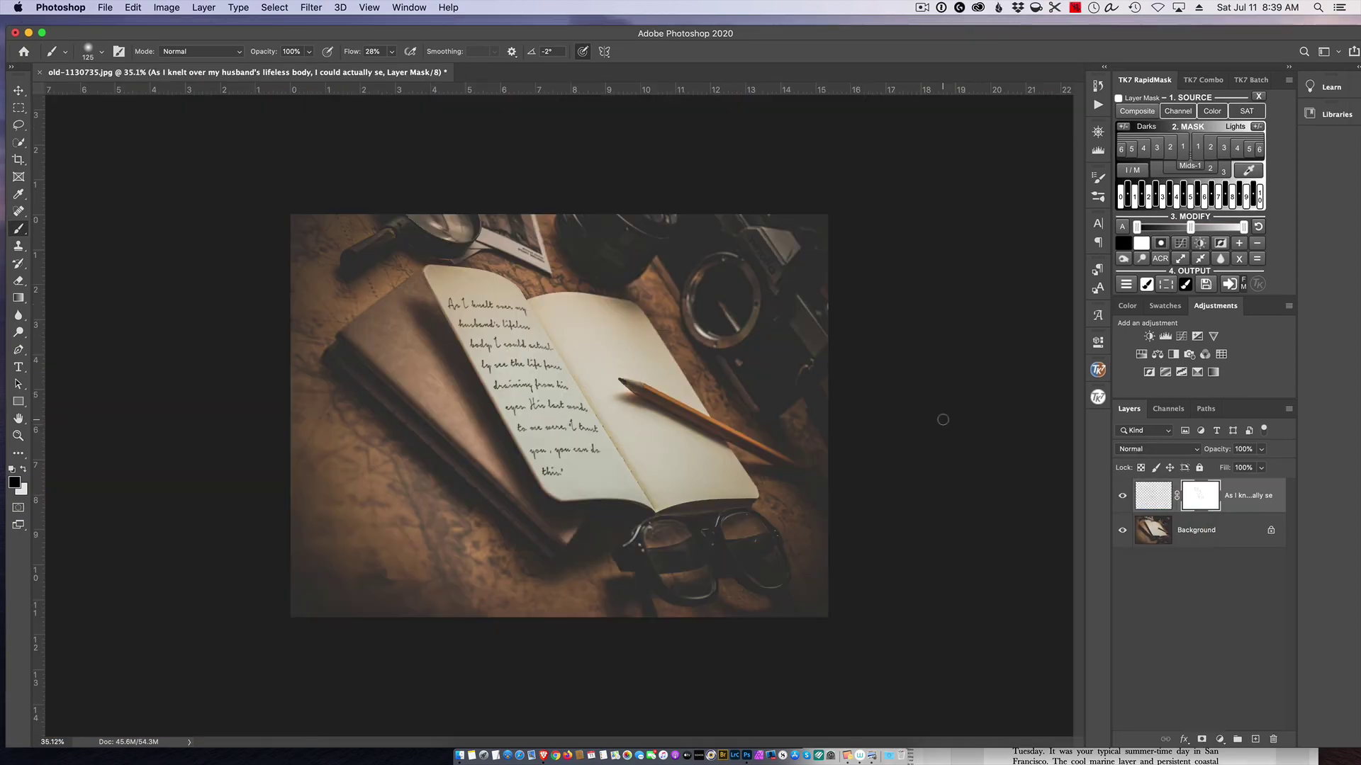
Zoom out to view the whole notebook scene, then zoom back in.
key(super+plus)
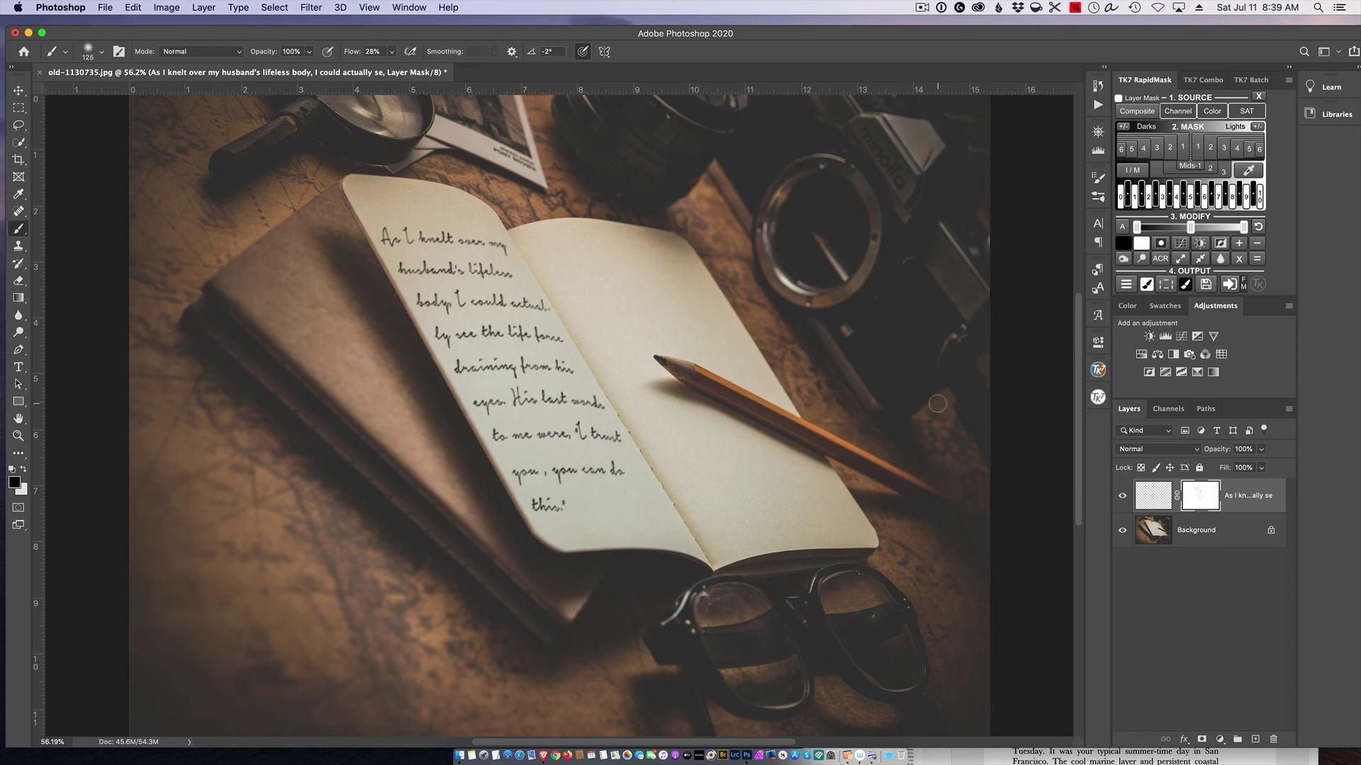
key(super+minus)
key(super+plus)
Select the handwriting layer itself rather than its mask and set its opacity to 68%.
click(1254, 499)
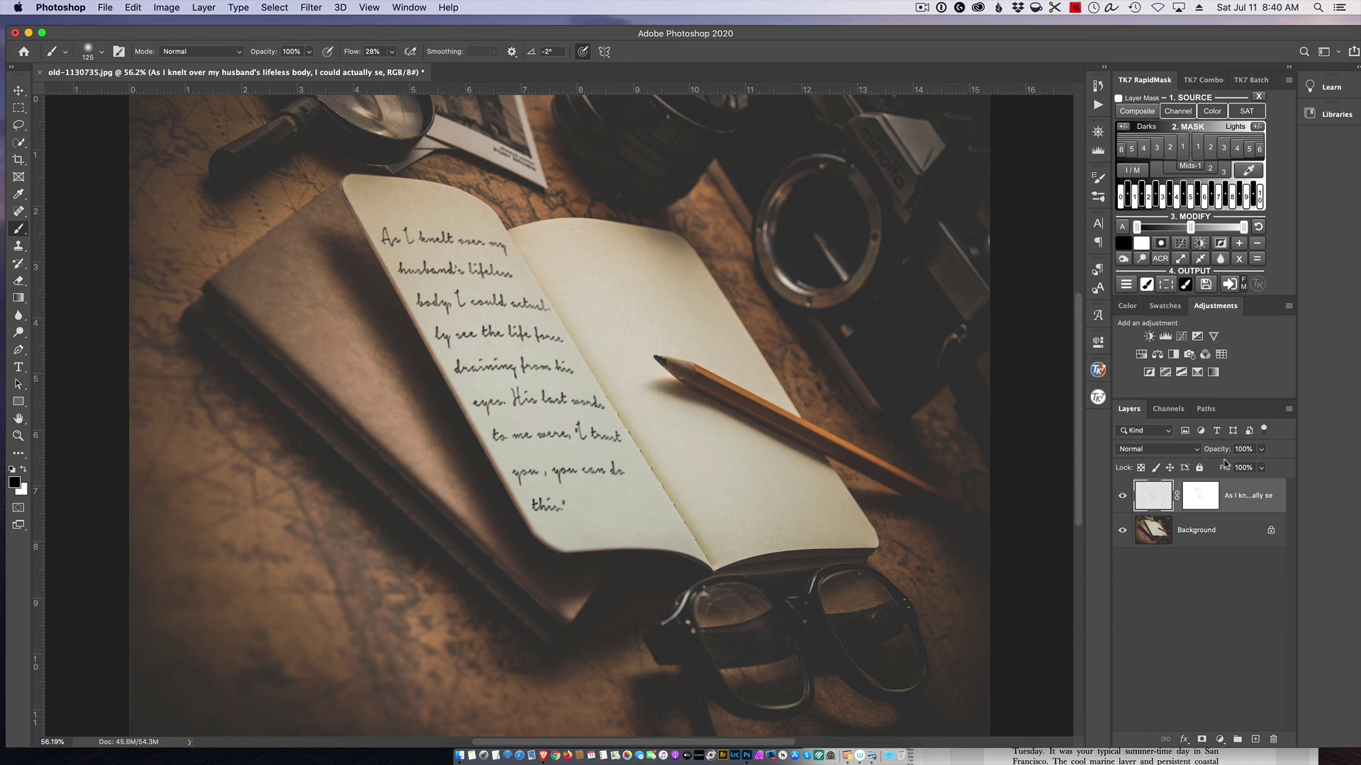
drag(1223, 453, 1205, 460)
key(super+z)
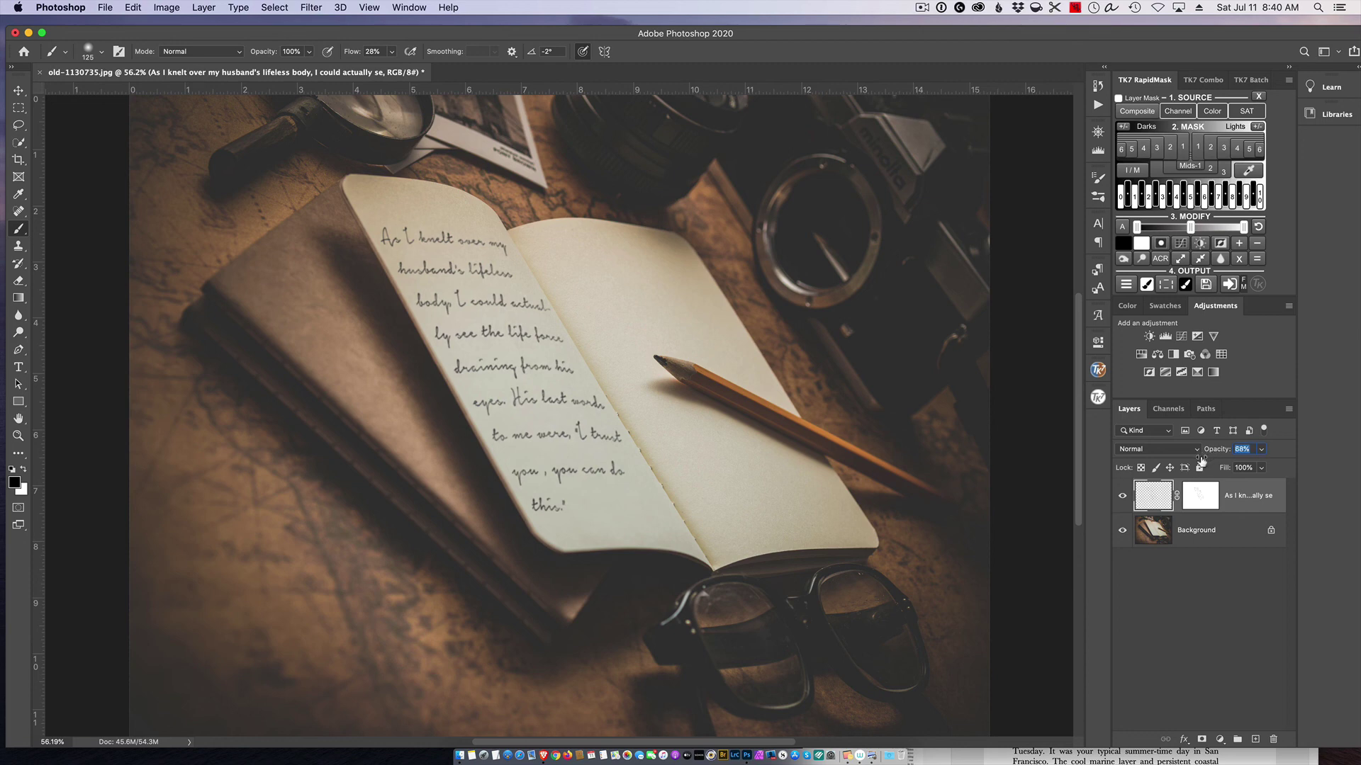
key(Return)
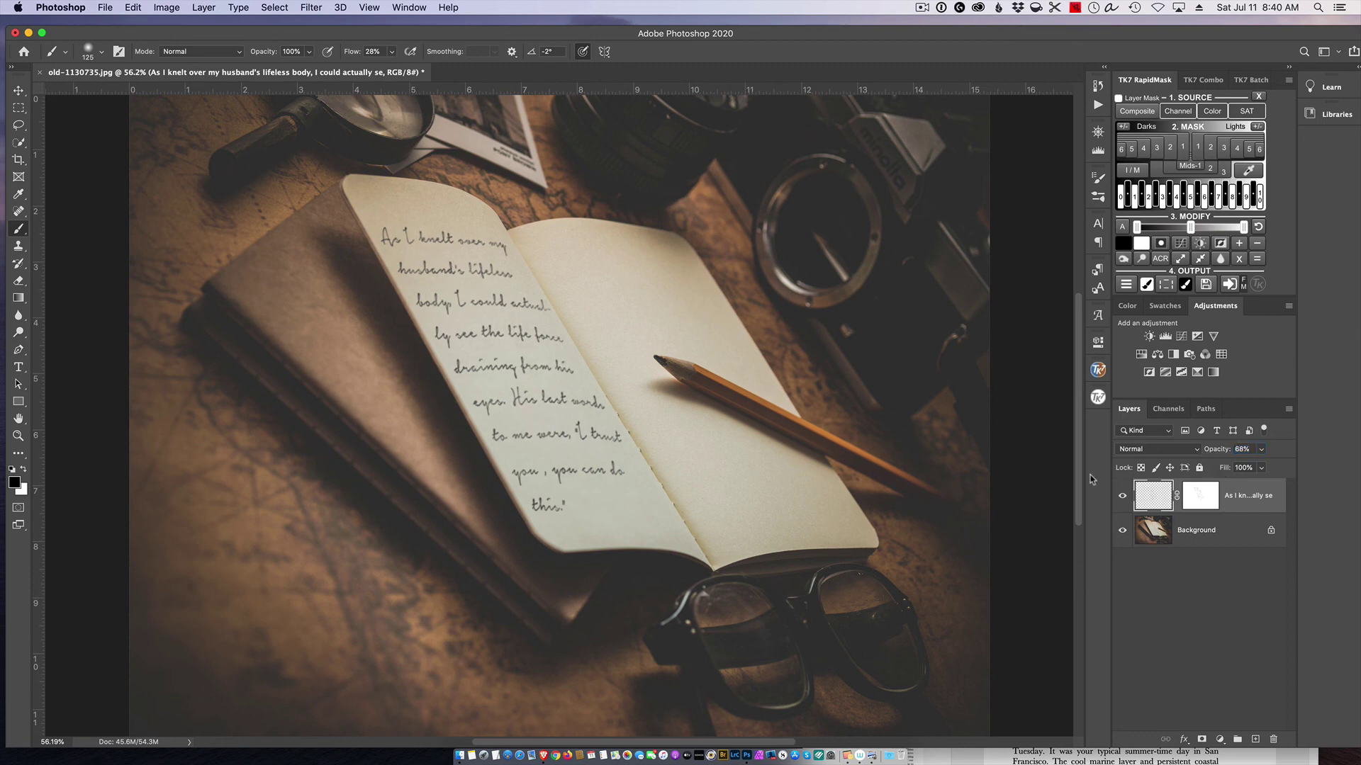